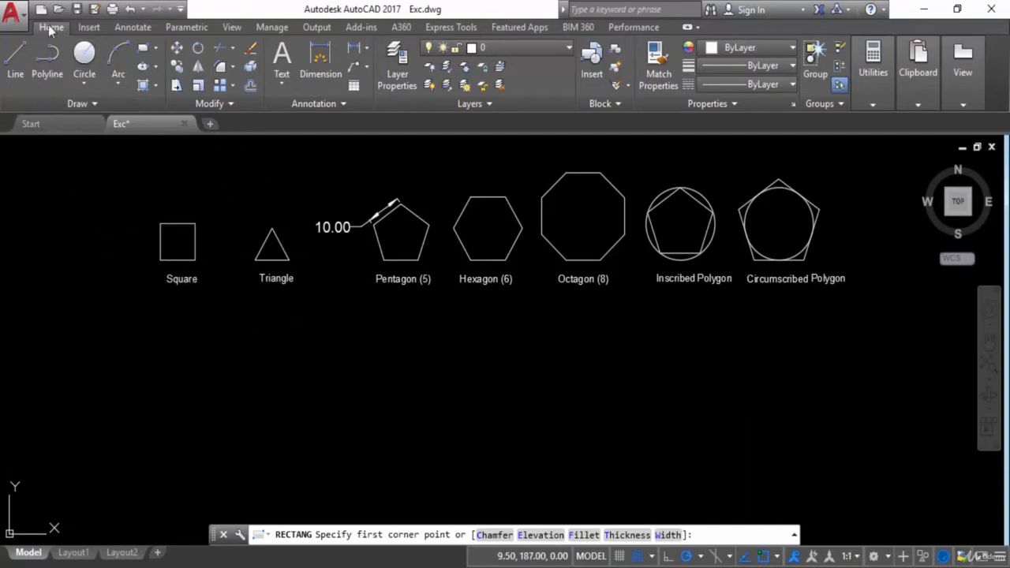
{"action": "left_click", "coordinate": [157, 50]}
{"action": "left_click", "coordinate": [157, 51]}
{"action": "left_click", "coordinate": [157, 50]}
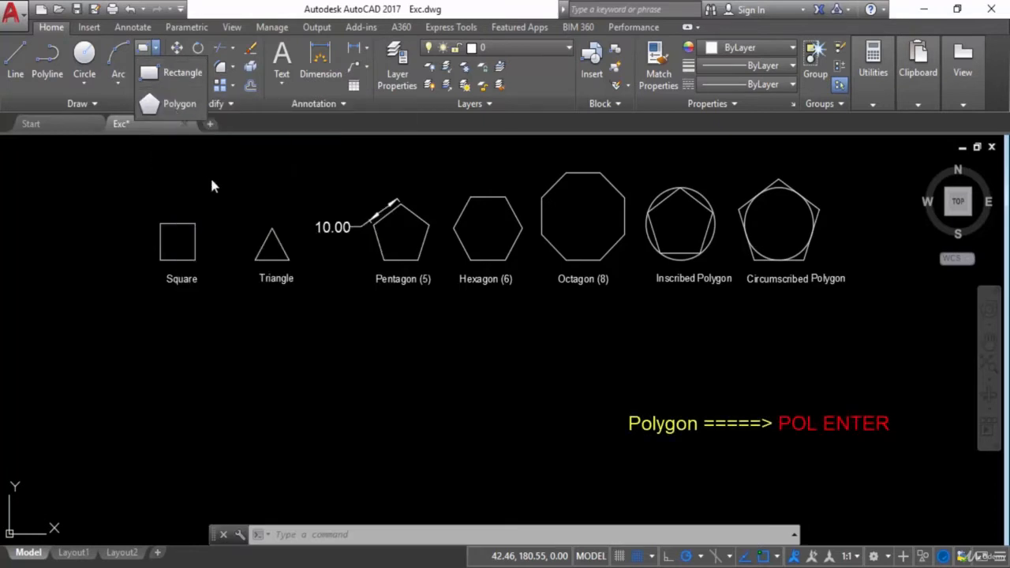
{"action": "left_click", "coordinate": [210, 179]}
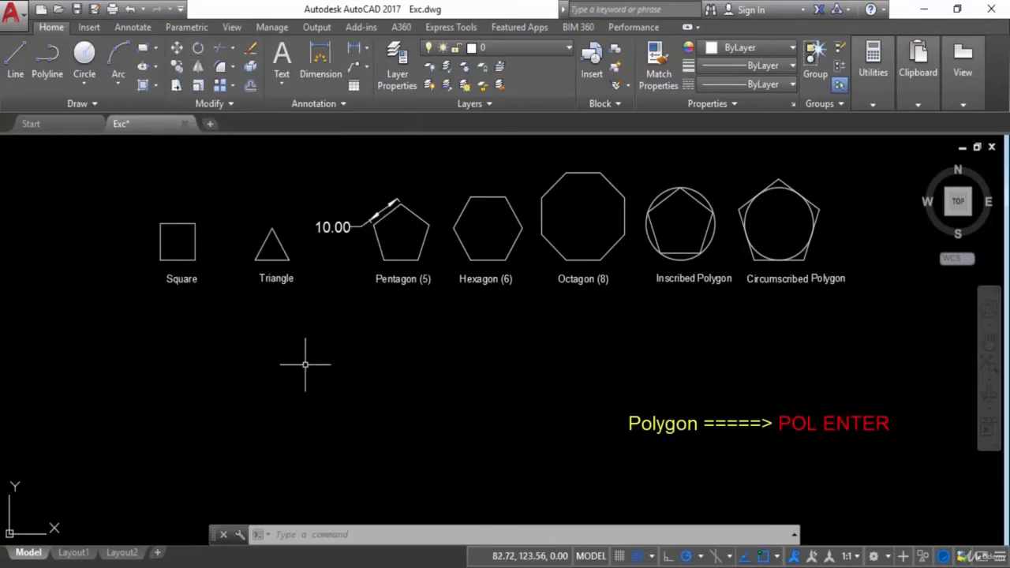
{"action": "type", "text": "POL"}
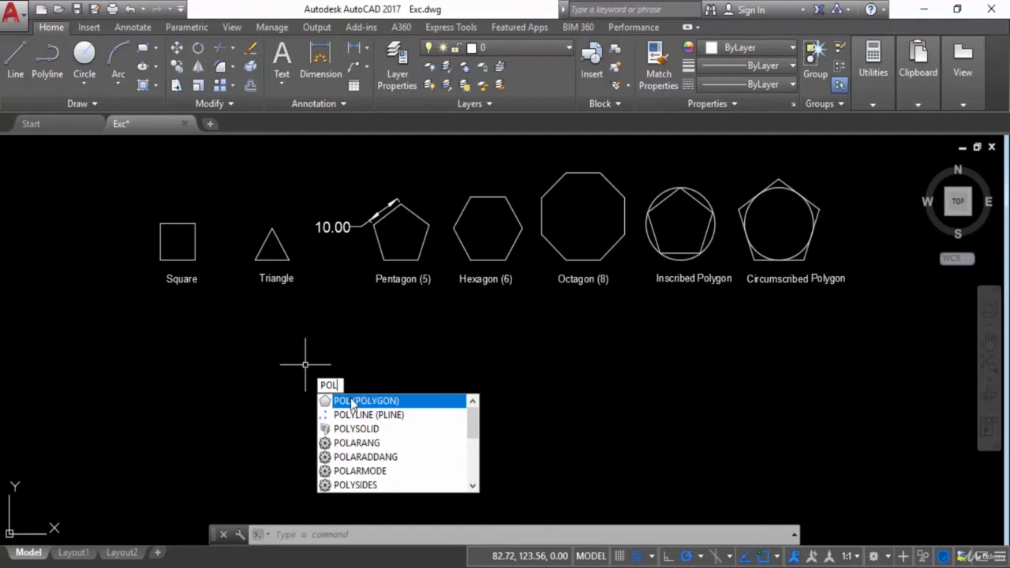
{"action": "key", "text": "Return"}
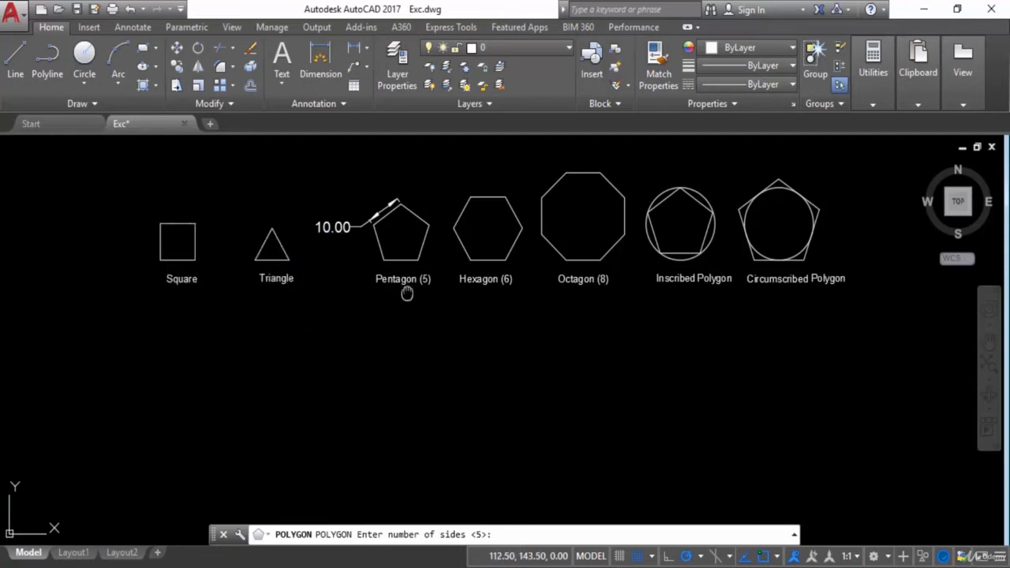
{"action": "middle_click_drag", "start_coordinate": [405, 289], "coordinate": [400, 309]}
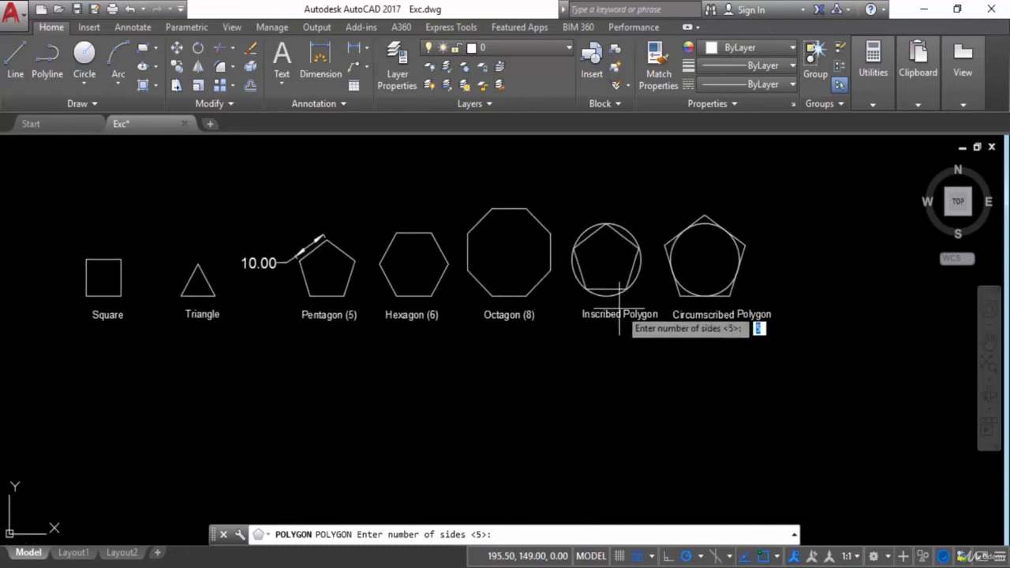
{"action": "scroll", "coordinate": [660, 308], "scroll_direction": "up", "scroll_amount": 4}
{"action": "middle_click_drag", "start_coordinate": [660, 308], "coordinate": [583, 346]}
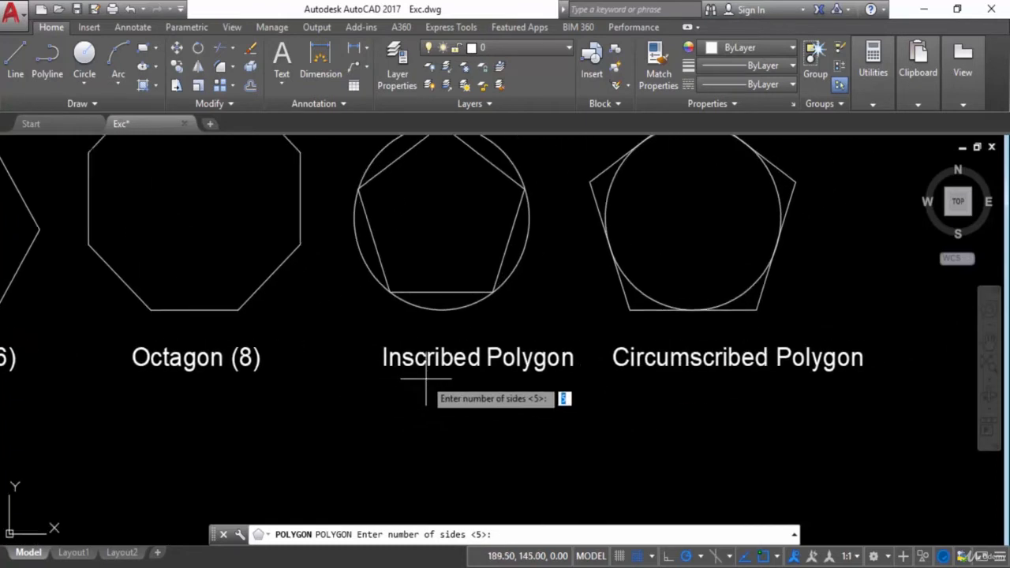
{"action": "scroll", "coordinate": [540, 383], "scroll_direction": "down", "scroll_amount": 3}
{"action": "scroll", "coordinate": [604, 401], "scroll_direction": "up", "scroll_amount": 3}
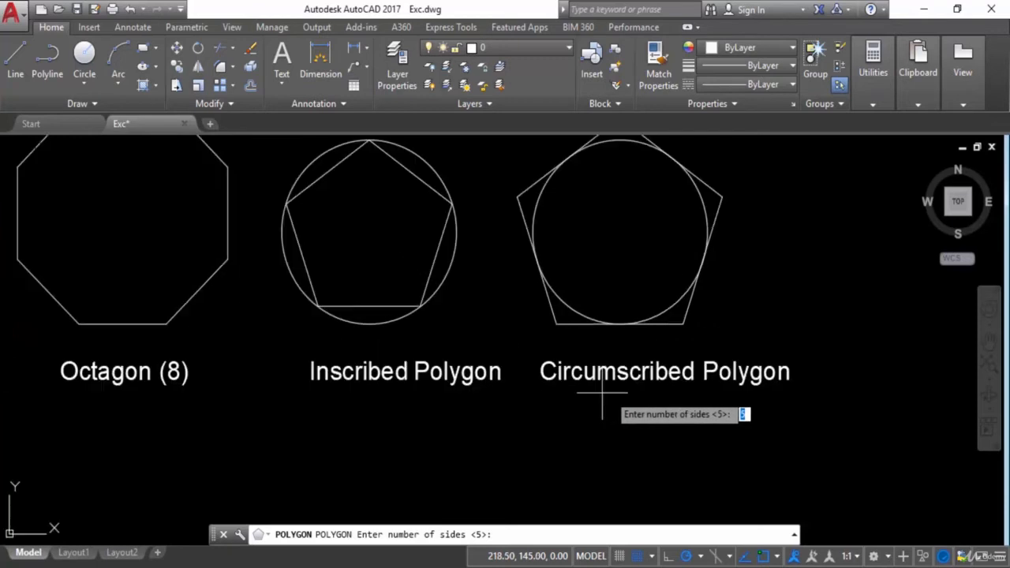
{"action": "scroll", "coordinate": [653, 402], "scroll_direction": "down", "scroll_amount": 2}
{"action": "middle_click_drag", "start_coordinate": [658, 403], "coordinate": [740, 391]}
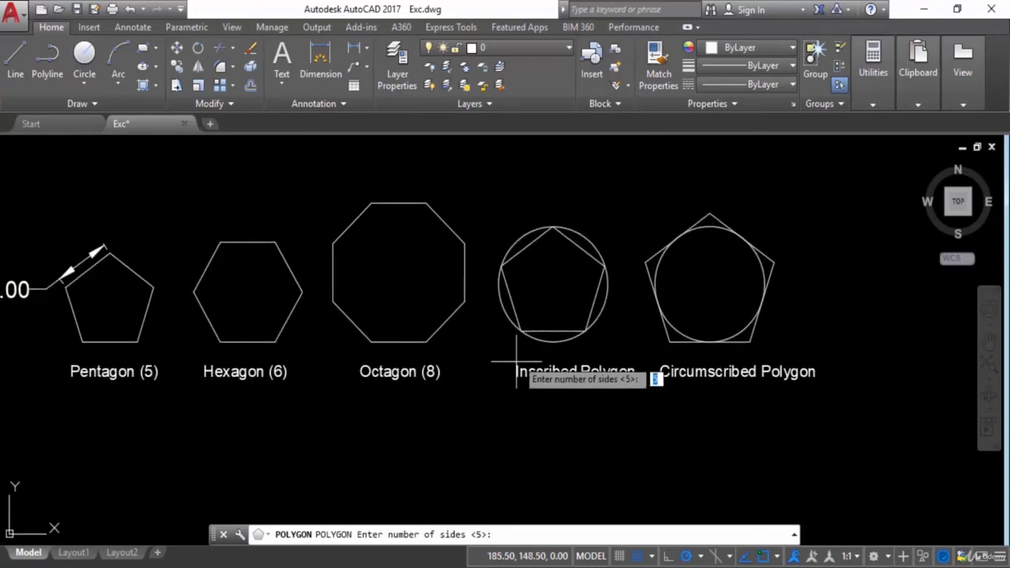
{"action": "key", "text": "Escape"}
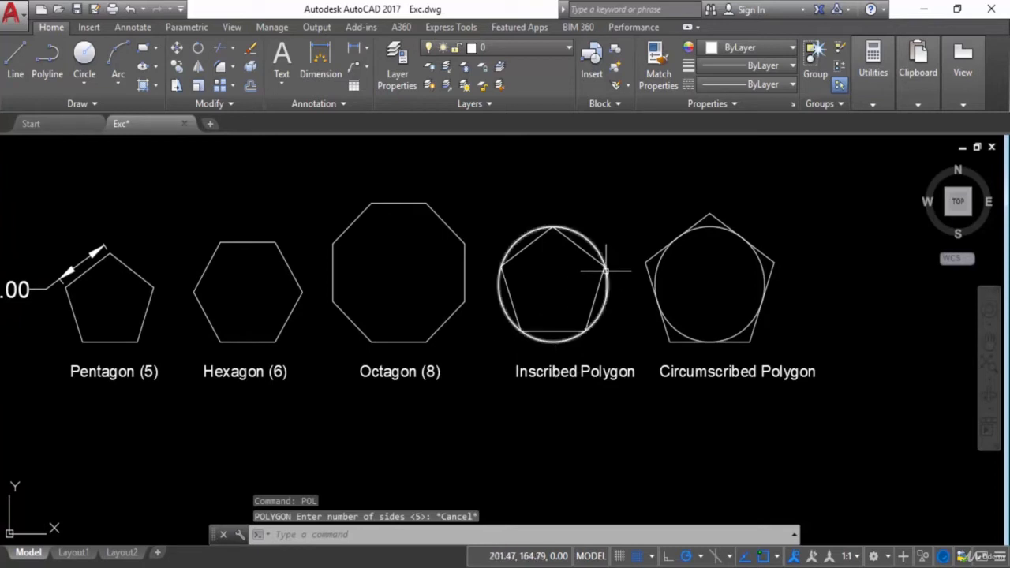
Examine the inscribed and circumscribed polygon examples, comparing where each pentagon meets its circle, and review the whole row of sample shapes.
{"action": "middle_click_drag", "start_coordinate": [605, 296], "coordinate": [607, 310]}
{"action": "scroll", "coordinate": [607, 310], "scroll_direction": "up", "scroll_amount": 2}
{"action": "scroll", "coordinate": [581, 287], "scroll_direction": "up", "scroll_amount": 2}
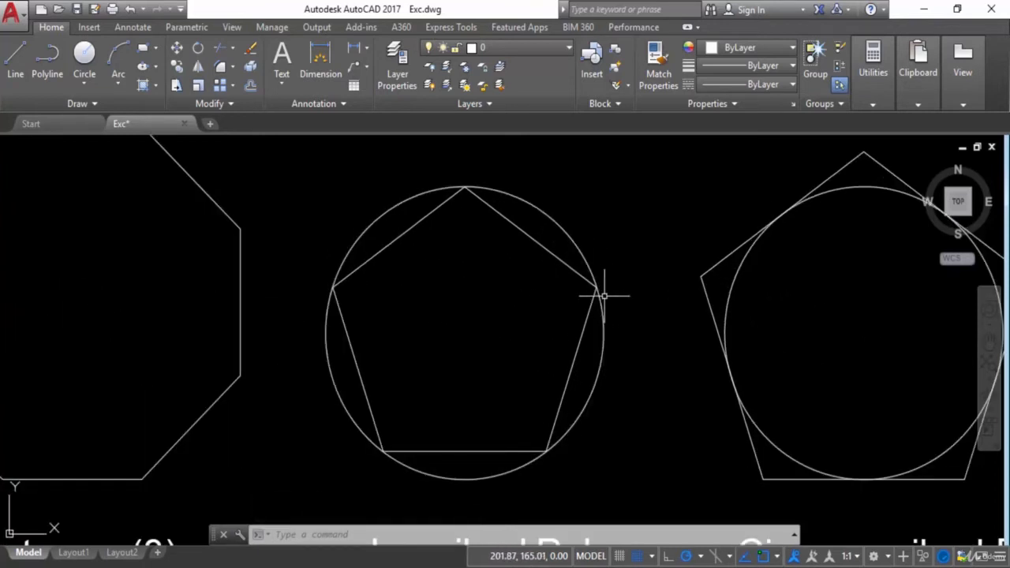
{"action": "scroll", "coordinate": [602, 292], "scroll_direction": "down", "scroll_amount": 2}
{"action": "mouse_move", "coordinate": [603, 292]}
{"action": "middle_mouse_down"}
{"action": "mouse_move", "coordinate": [620, 322]}
{"action": "mouse_move", "coordinate": [598, 270]}
{"action": "middle_mouse_up"}
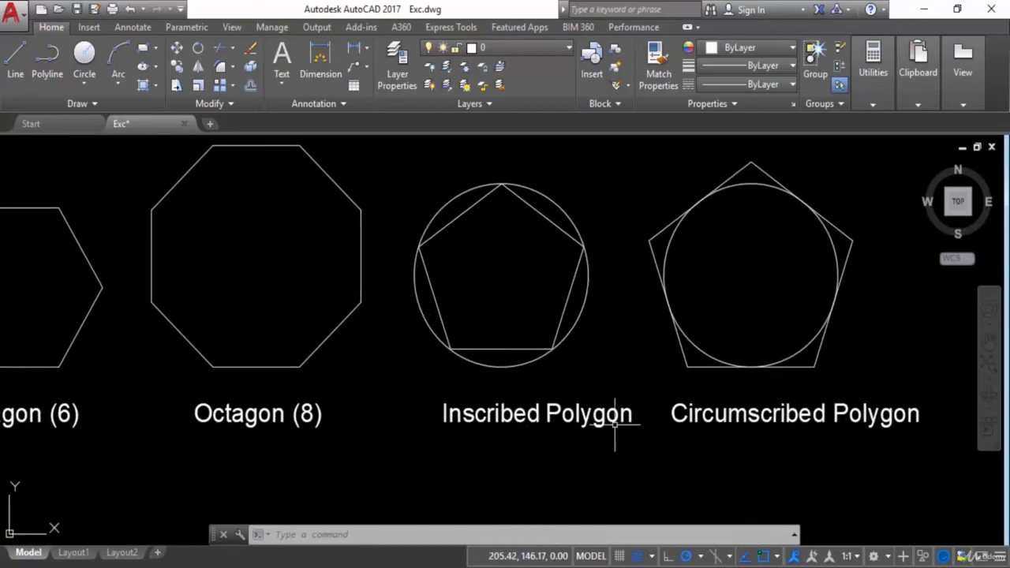
{"action": "middle_click_drag", "start_coordinate": [616, 422], "coordinate": [523, 426]}
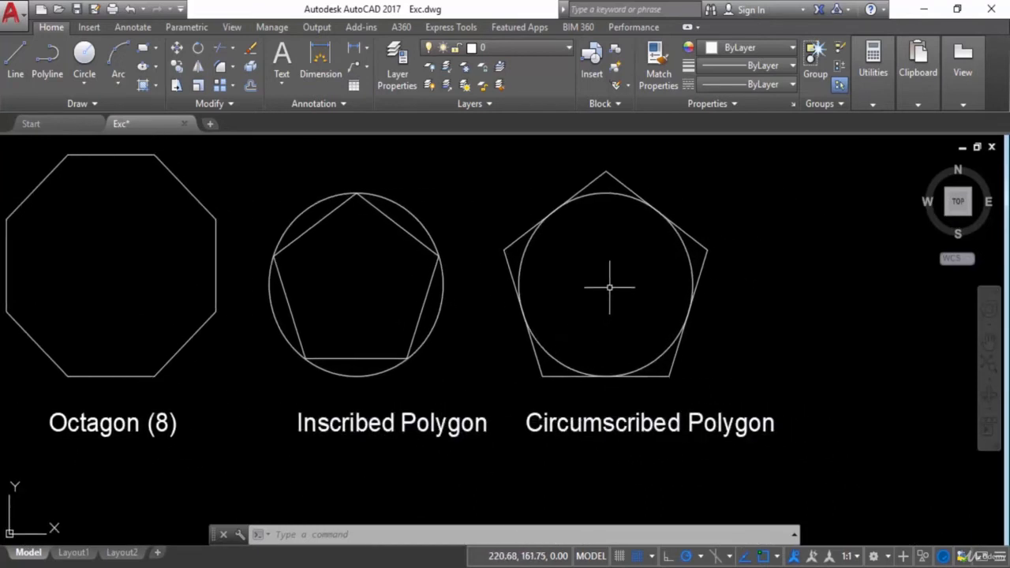
{"action": "middle_click_drag", "start_coordinate": [604, 286], "coordinate": [623, 343]}
{"action": "scroll", "coordinate": [632, 268], "scroll_direction": "up", "scroll_amount": 2}
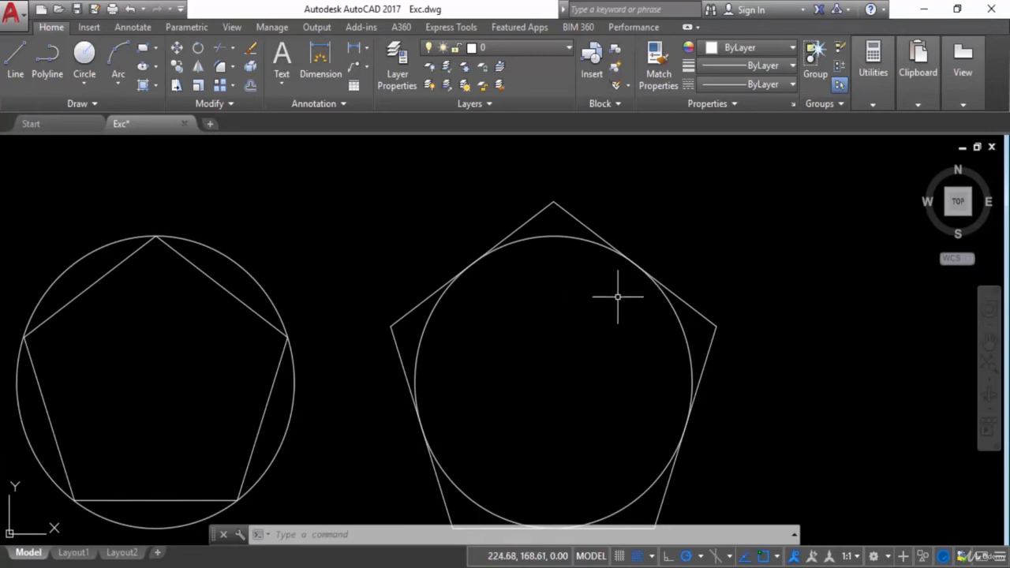
{"action": "scroll", "coordinate": [637, 266], "scroll_direction": "down", "scroll_amount": 3}
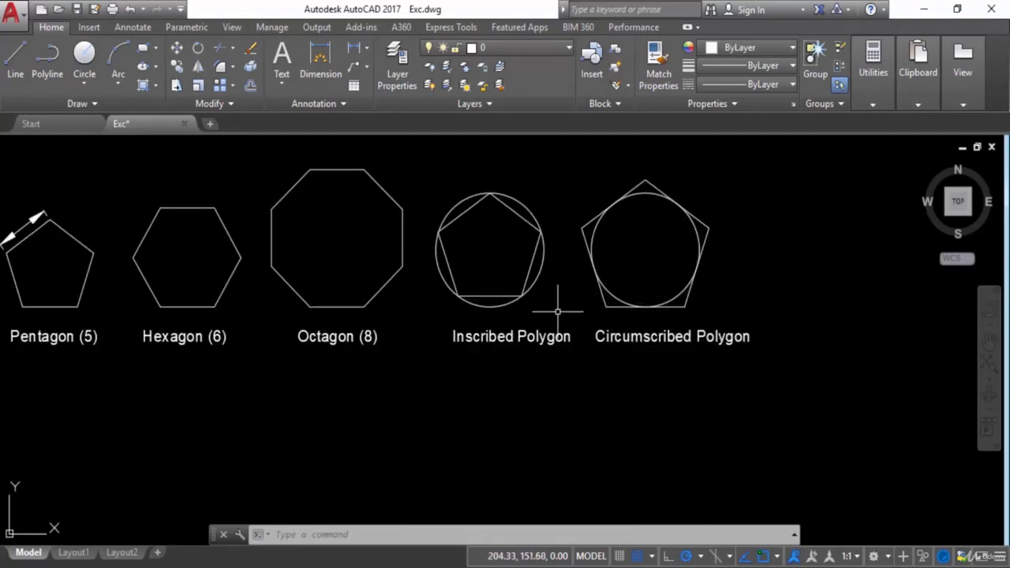
{"action": "scroll", "coordinate": [552, 289], "scroll_direction": "up", "scroll_amount": 2}
{"action": "scroll", "coordinate": [582, 349], "scroll_direction": "down", "scroll_amount": 4}
{"action": "mouse_move", "coordinate": [485, 348]}
{"action": "middle_mouse_down"}
{"action": "mouse_move", "coordinate": [681, 331]}
{"action": "mouse_move", "coordinate": [411, 329]}
{"action": "mouse_move", "coordinate": [364, 312]}
{"action": "middle_mouse_up"}
{"action": "middle_click_drag", "start_coordinate": [424, 342], "coordinate": [483, 312]}
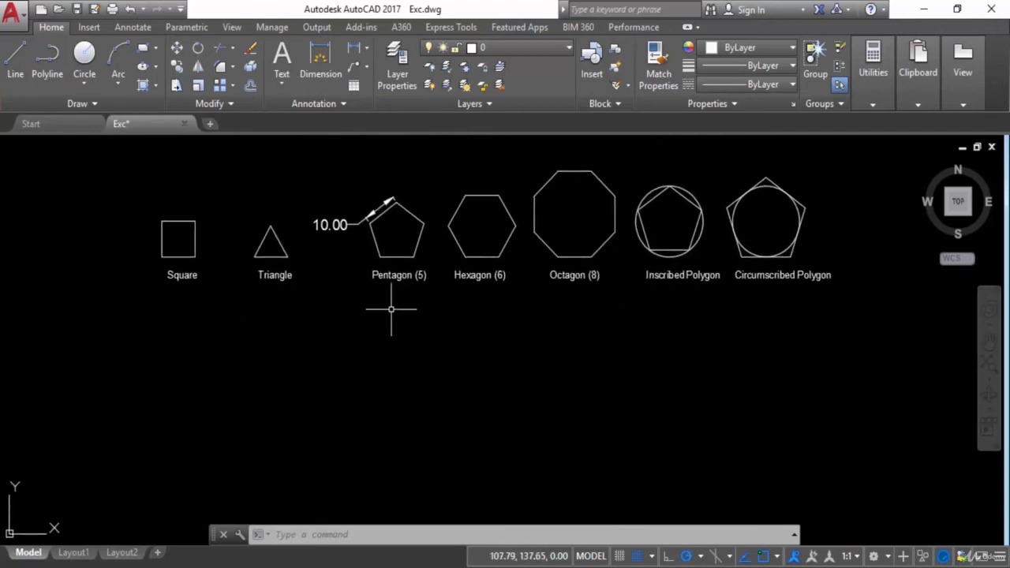
{"action": "middle_click_drag", "start_coordinate": [450, 377], "coordinate": [428, 394]}
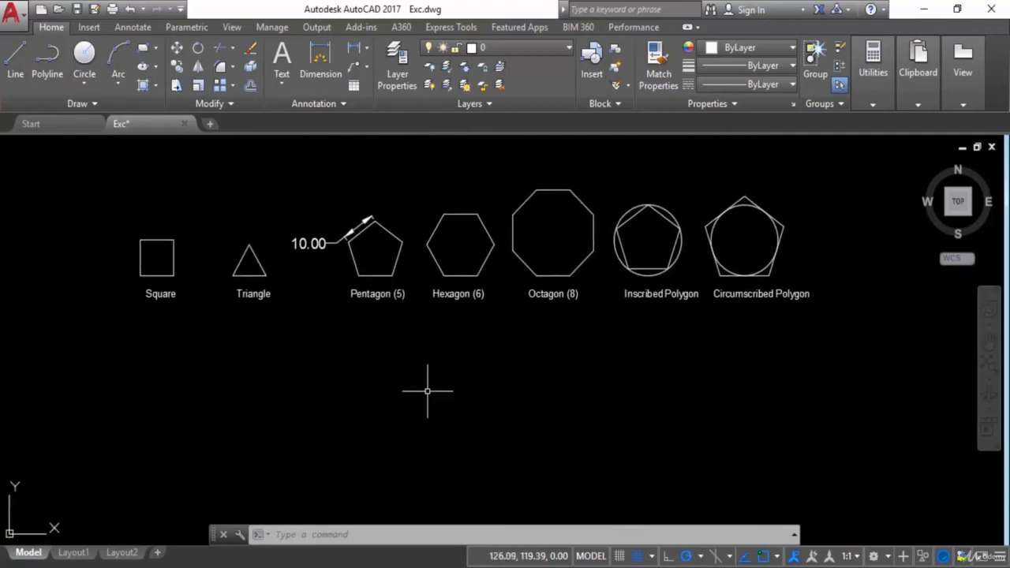
Draw a 5-sided polygon by its edge below the Pentagon (5) example, with a horizontal base edge 10 units long.
{"action": "type", "text": "po"}
{"action": "key", "text": "Return"}
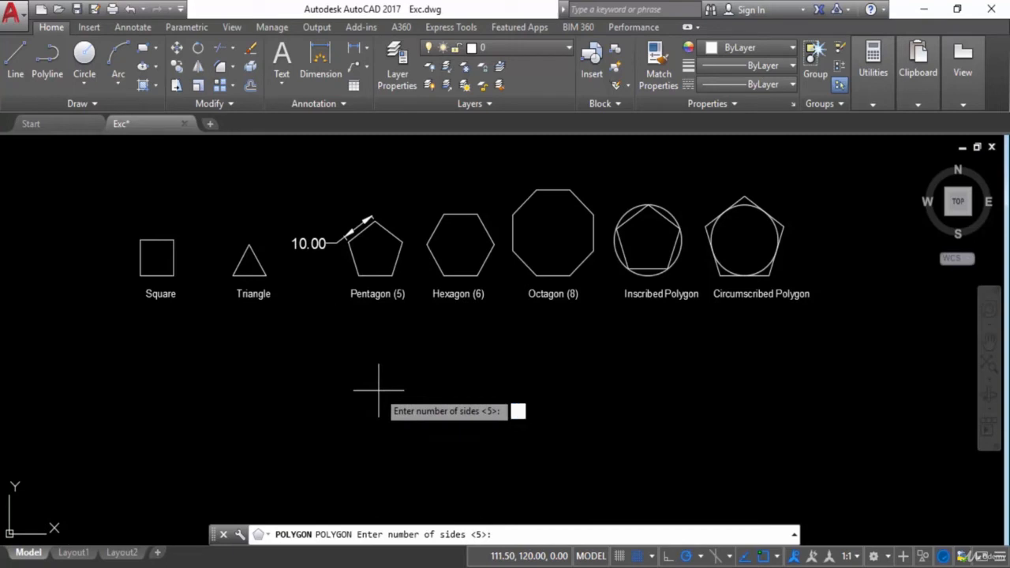
{"action": "key", "text": "Return"}
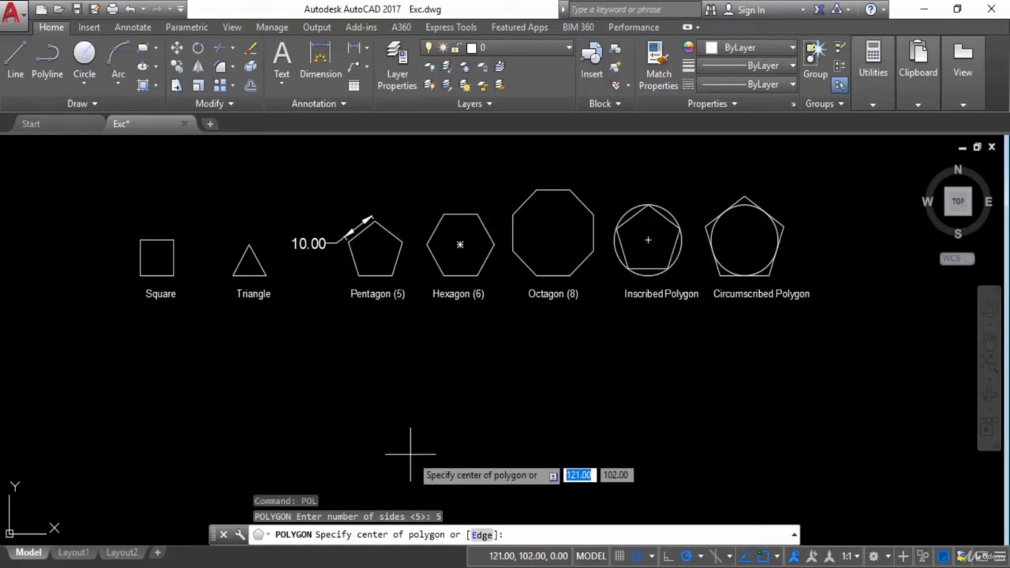
{"action": "type", "text": "e"}
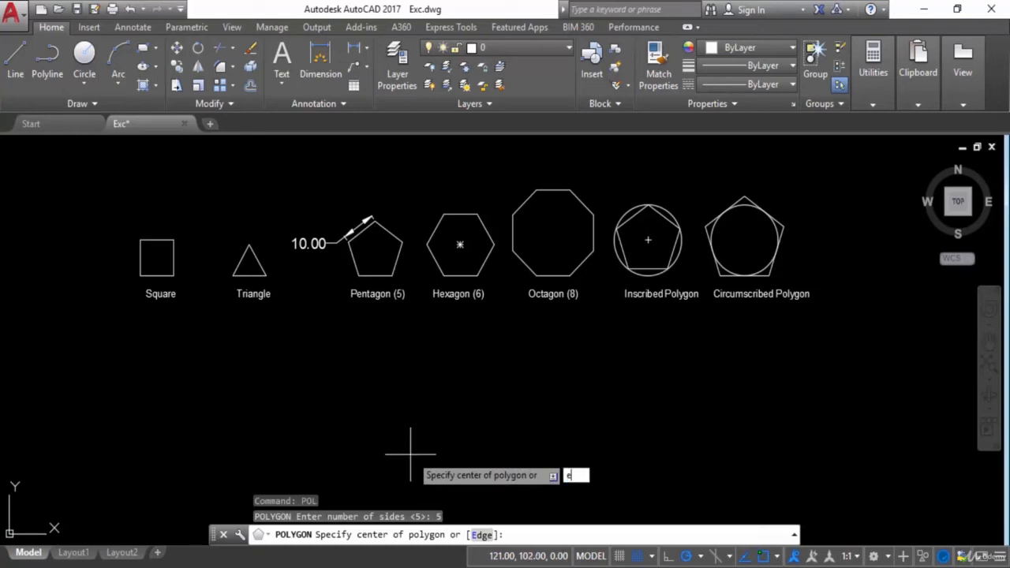
{"action": "key", "text": "Return"}
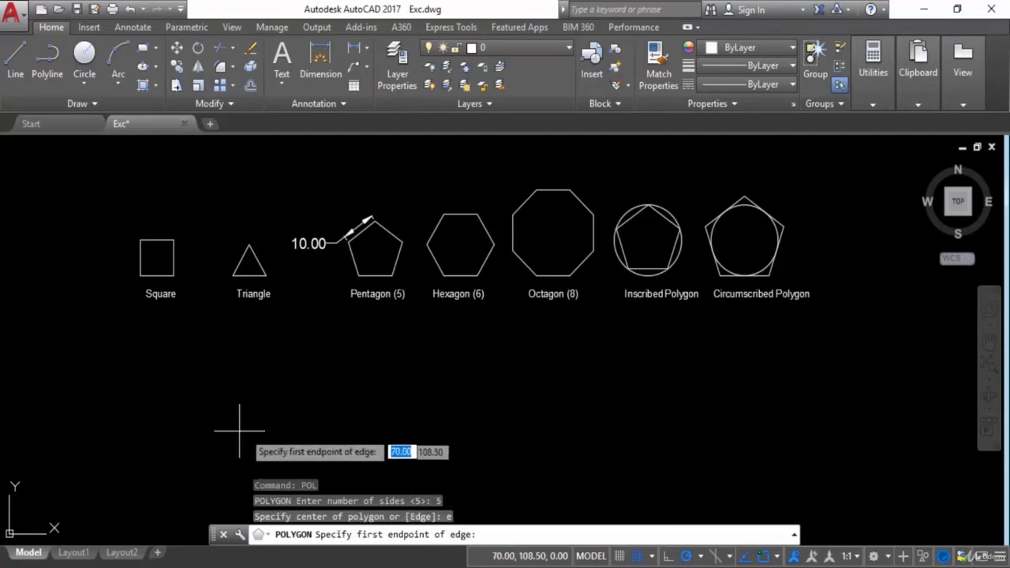
{"action": "middle_click_drag", "start_coordinate": [241, 426], "coordinate": [232, 386]}
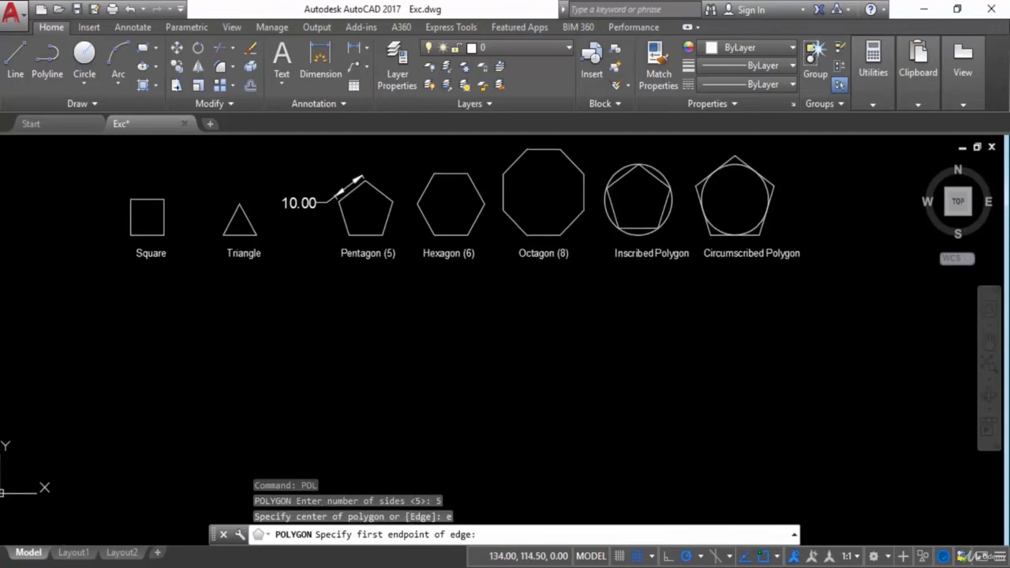
{"action": "left_click", "coordinate": [369, 395]}
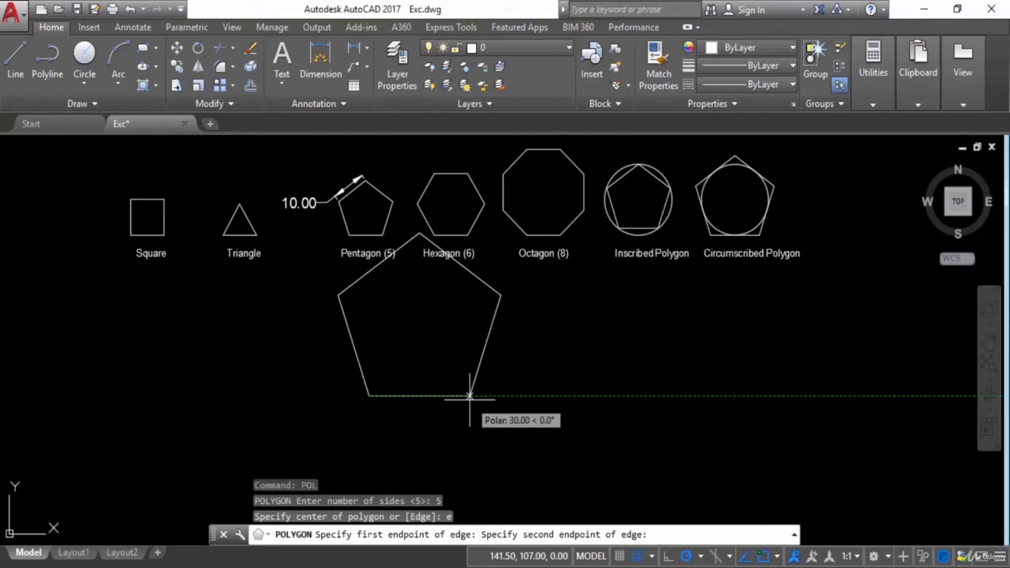
{"action": "type", "text": "10"}
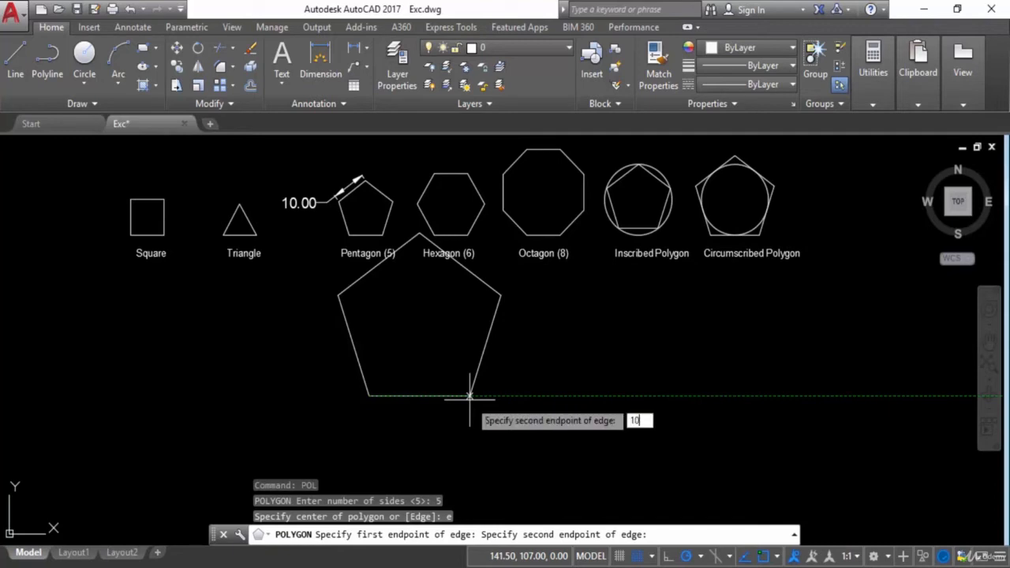
{"action": "key", "text": "Return"}
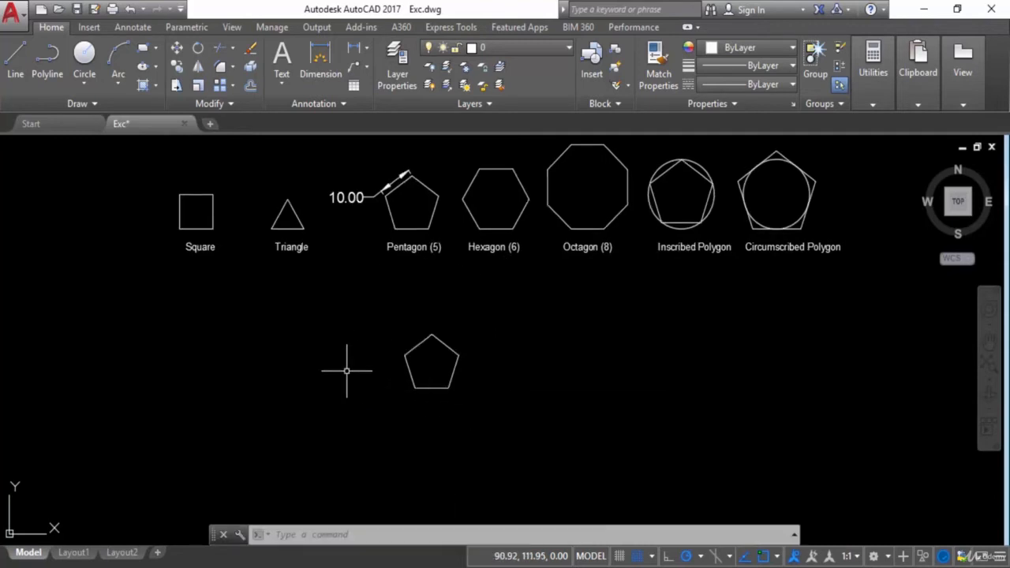
Add an aligned dimension to the bottom edge of the new pentagon, placing the dimension line just below it.
{"action": "scroll", "coordinate": [438, 389], "scroll_direction": "up", "scroll_amount": 2}
{"action": "scroll", "coordinate": [438, 389], "scroll_direction": "up", "scroll_amount": 2}
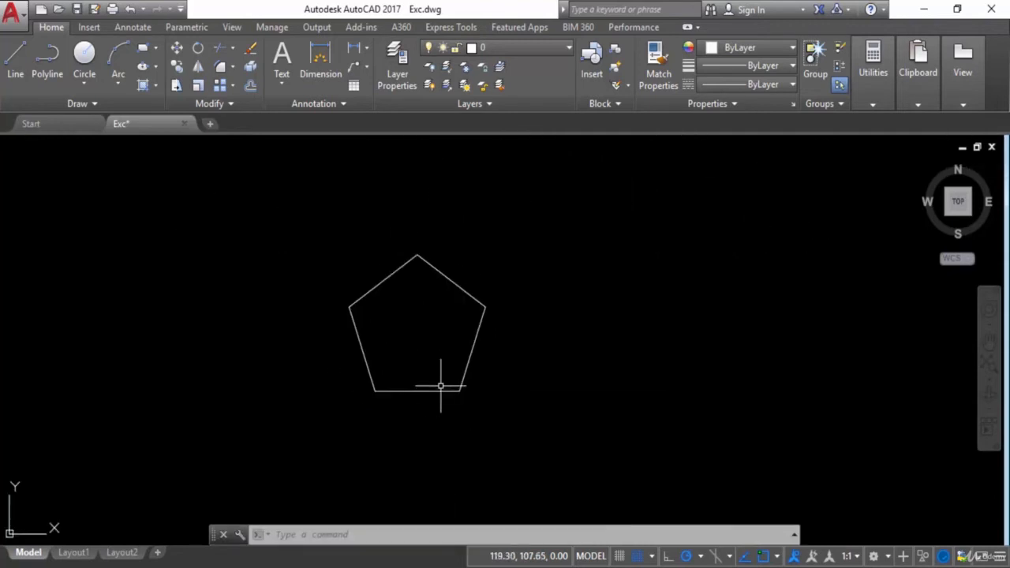
{"action": "scroll", "coordinate": [454, 383], "scroll_direction": "down", "scroll_amount": 2}
{"action": "key", "text": "Escape"}
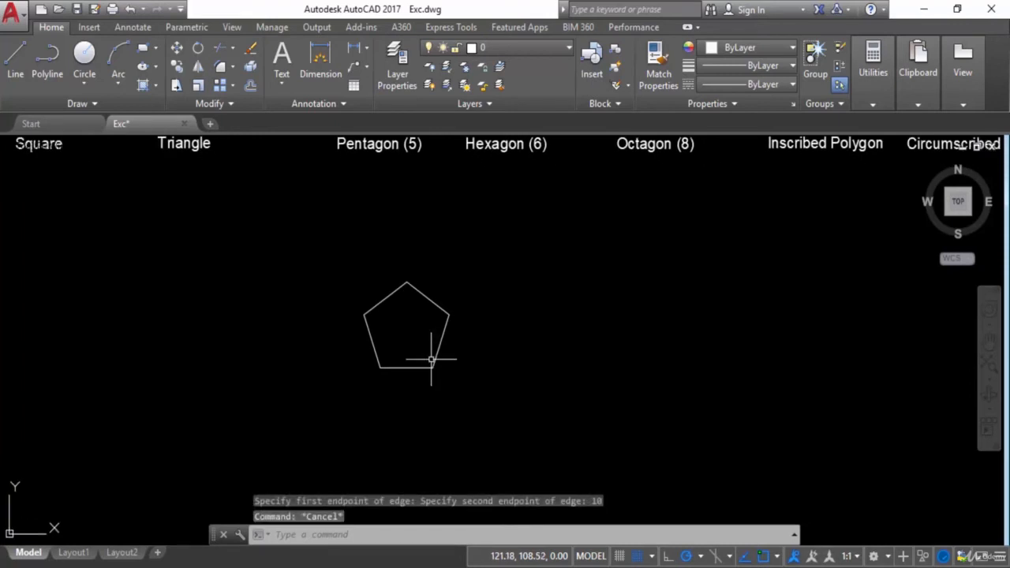
{"action": "type", "text": "l"}
{"action": "key", "text": "Return"}
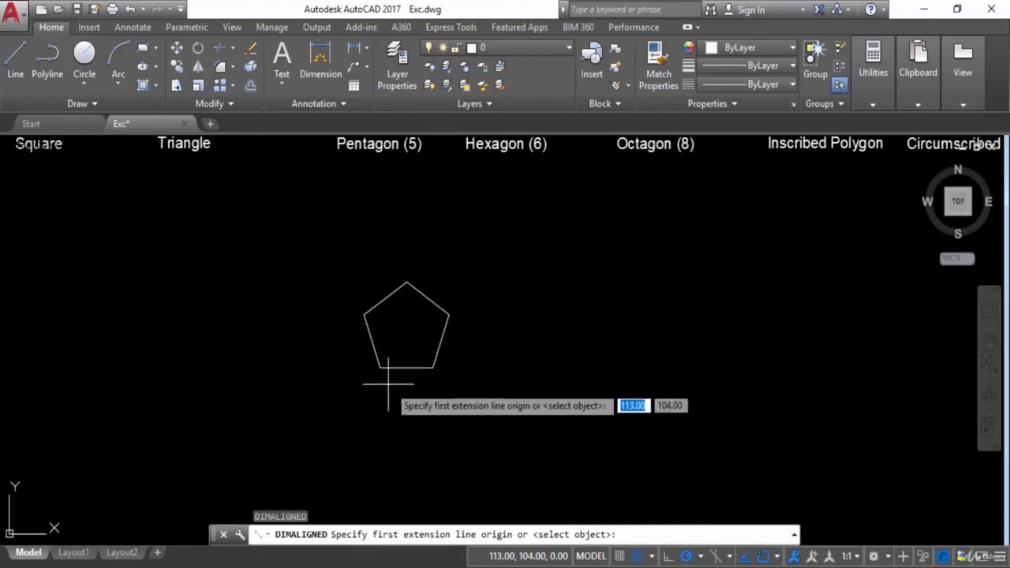
{"action": "left_click", "coordinate": [379, 367]}
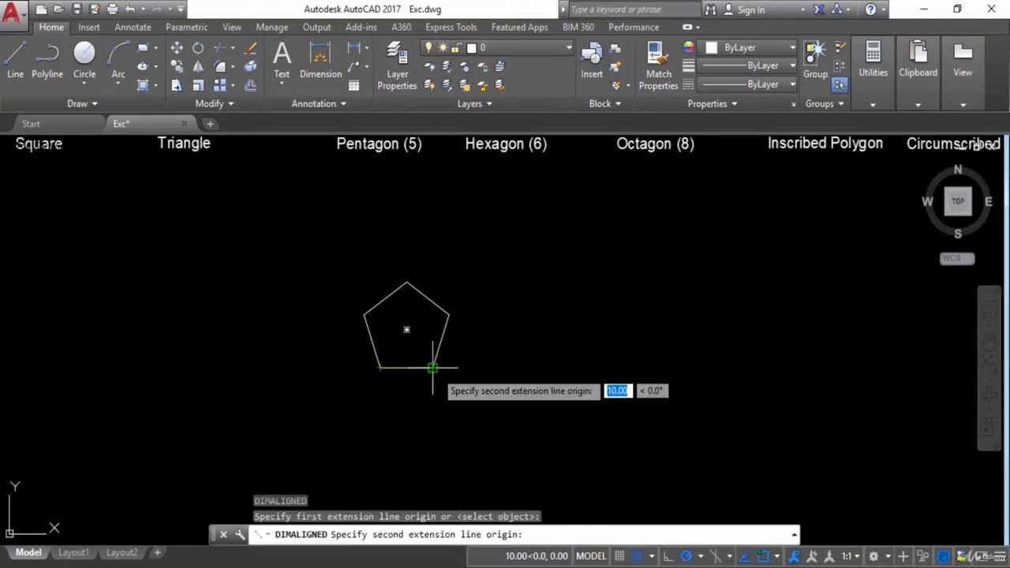
{"action": "left_click", "coordinate": [433, 367]}
{"action": "left_click", "coordinate": [425, 395]}
{"action": "scroll", "coordinate": [463, 384], "scroll_direction": "down", "scroll_amount": 2}
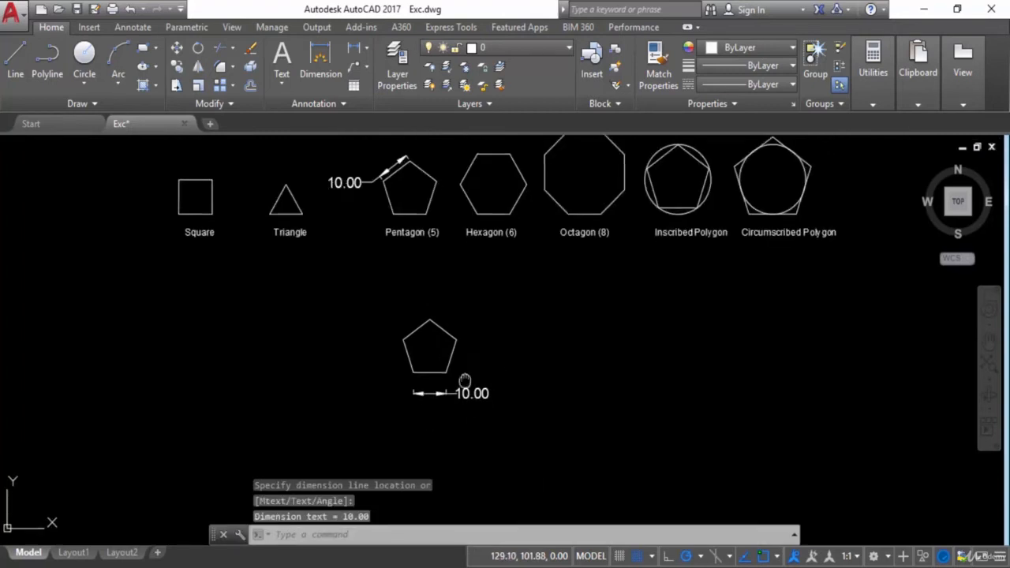
{"action": "key", "text": "Escape"}
{"action": "middle_click_drag", "start_coordinate": [463, 317], "coordinate": [456, 354]}
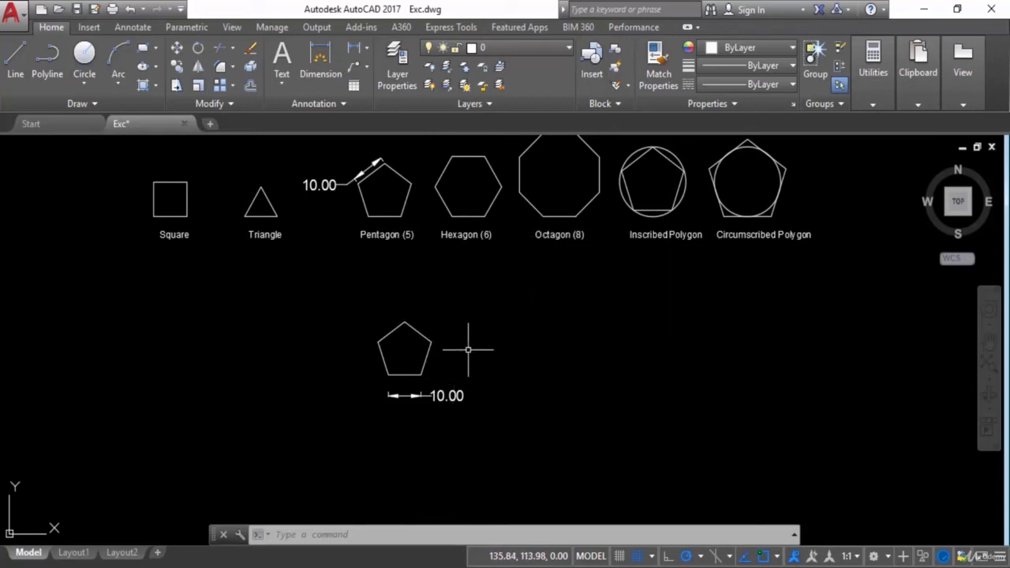
Draw a circle with a radius of 10 below the Inscribed Polygon example, to the right of the dimensioned pentagon.
{"action": "scroll", "coordinate": [433, 387], "scroll_direction": "up", "scroll_amount": 4}
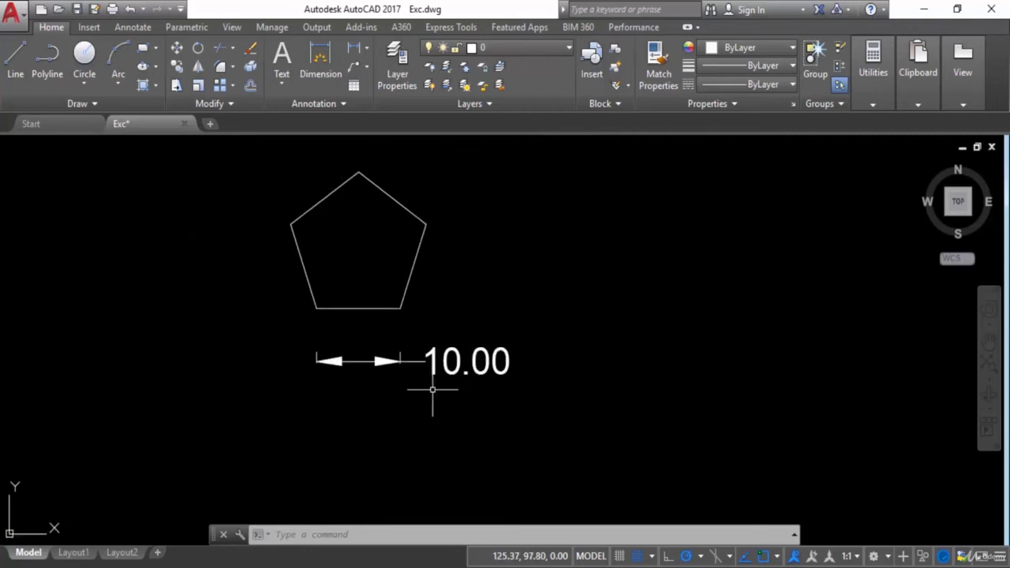
{"action": "scroll", "coordinate": [469, 365], "scroll_direction": "down", "scroll_amount": 5}
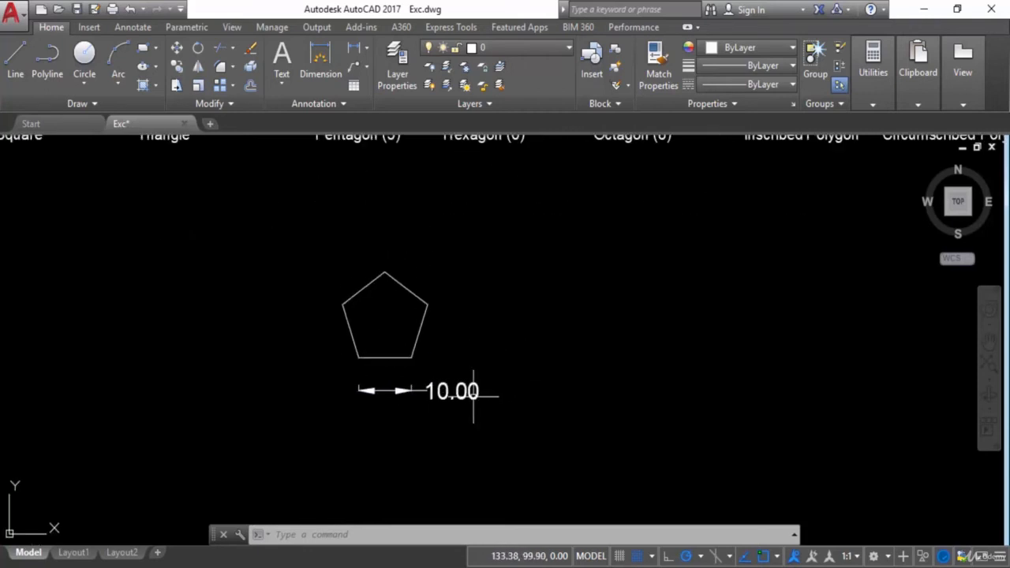
{"action": "scroll", "coordinate": [529, 342], "scroll_direction": "up", "scroll_amount": 2}
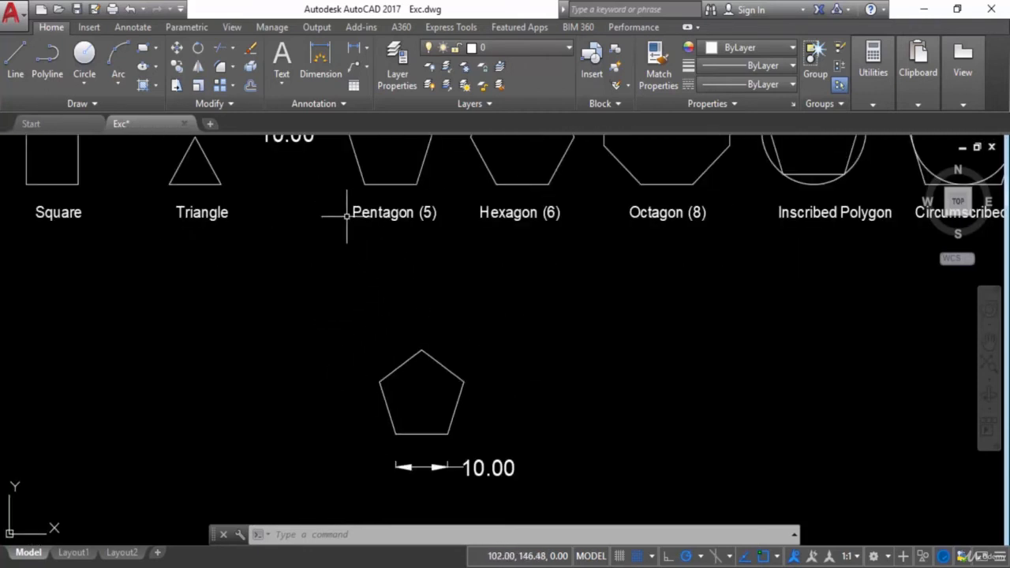
{"action": "scroll", "coordinate": [636, 350], "scroll_direction": "down", "scroll_amount": 4}
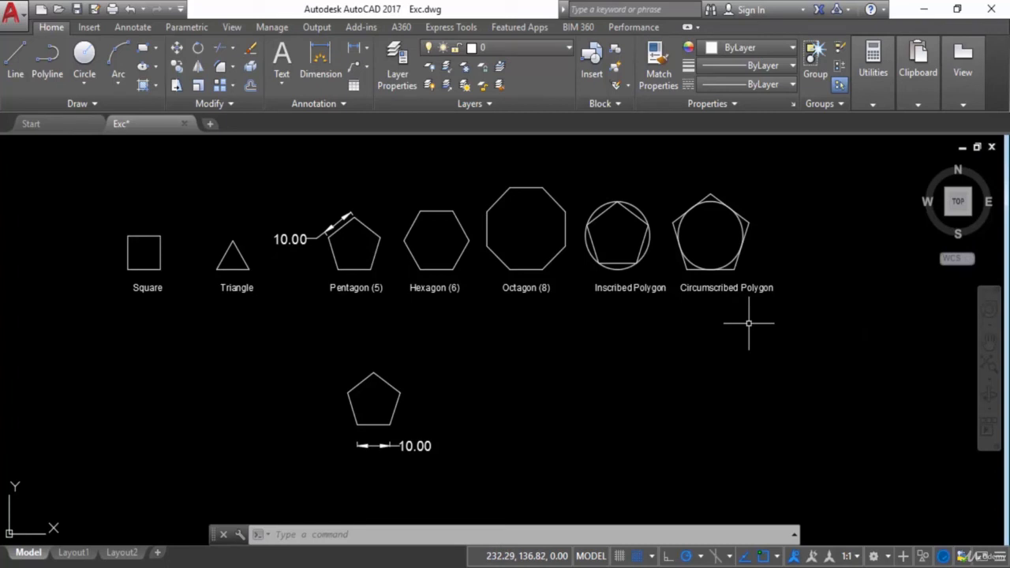
{"action": "type", "text": "c"}
{"action": "key", "text": "Return"}
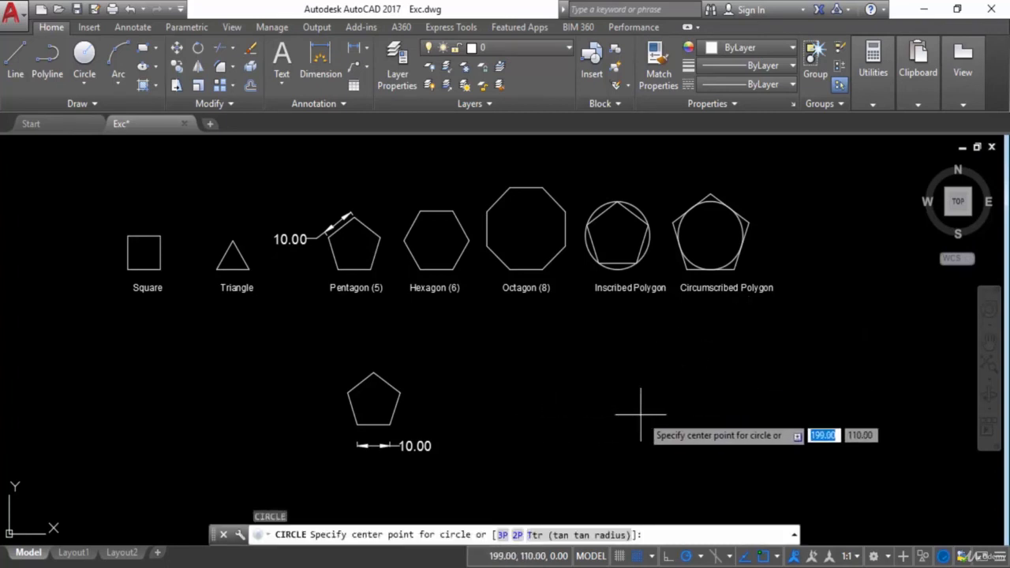
{"action": "left_click", "coordinate": [584, 414]}
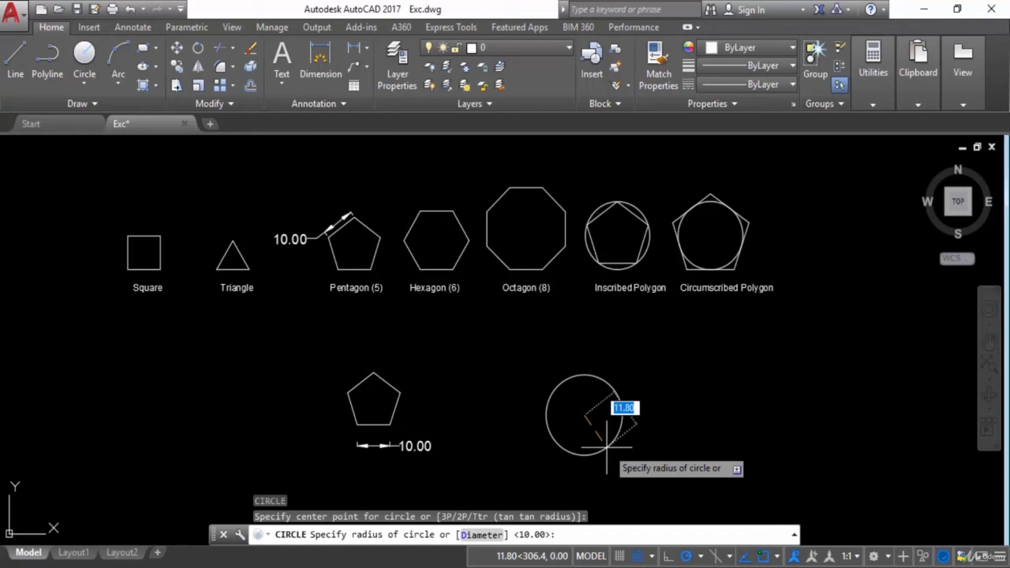
{"action": "key", "text": "Return"}
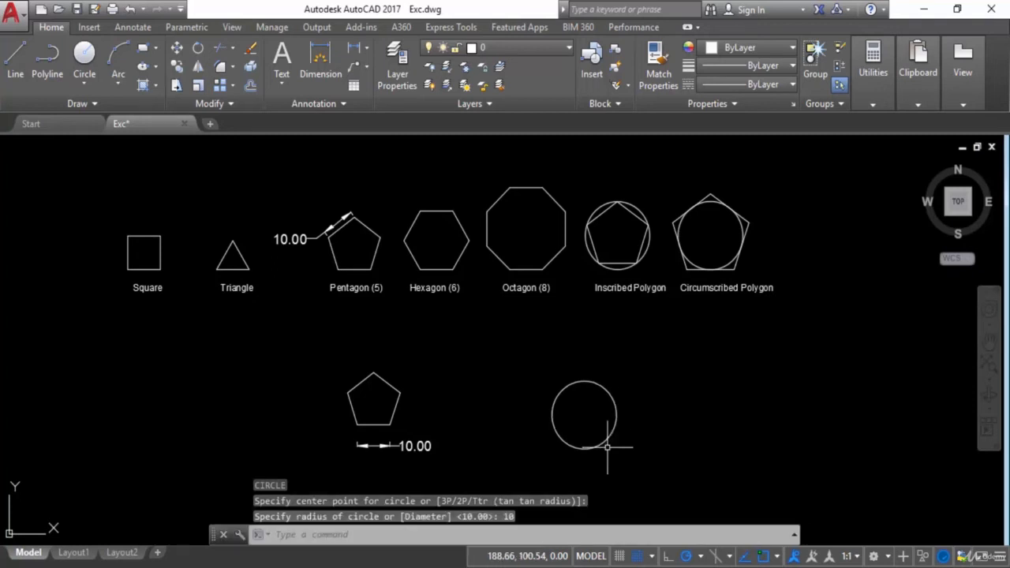
{"action": "key", "text": "Escape"}
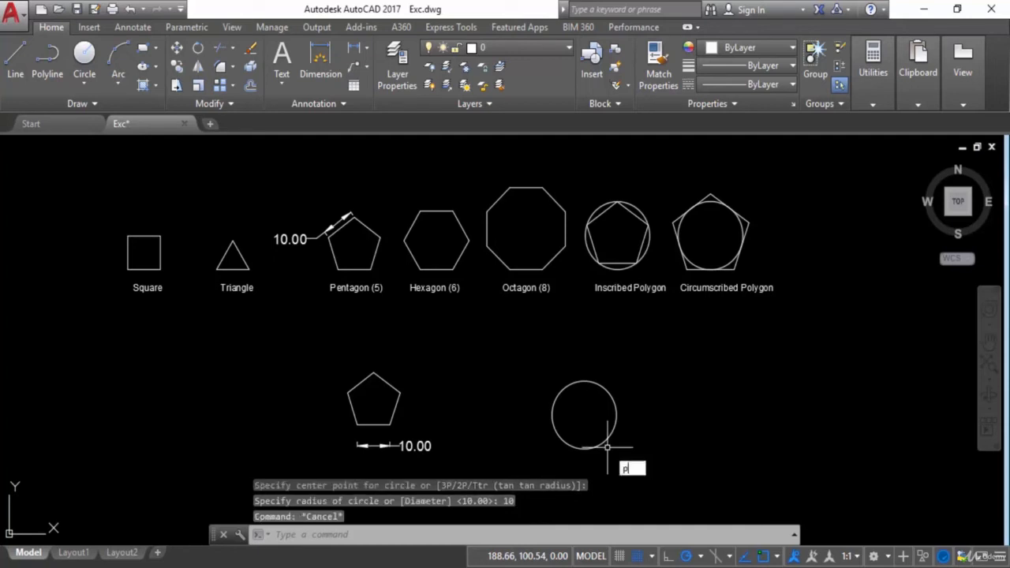
Draw a 6-sided polygon centred on the new circle, using the inscribed in circle option with a radius of 10.
{"action": "key", "text": "Return"}
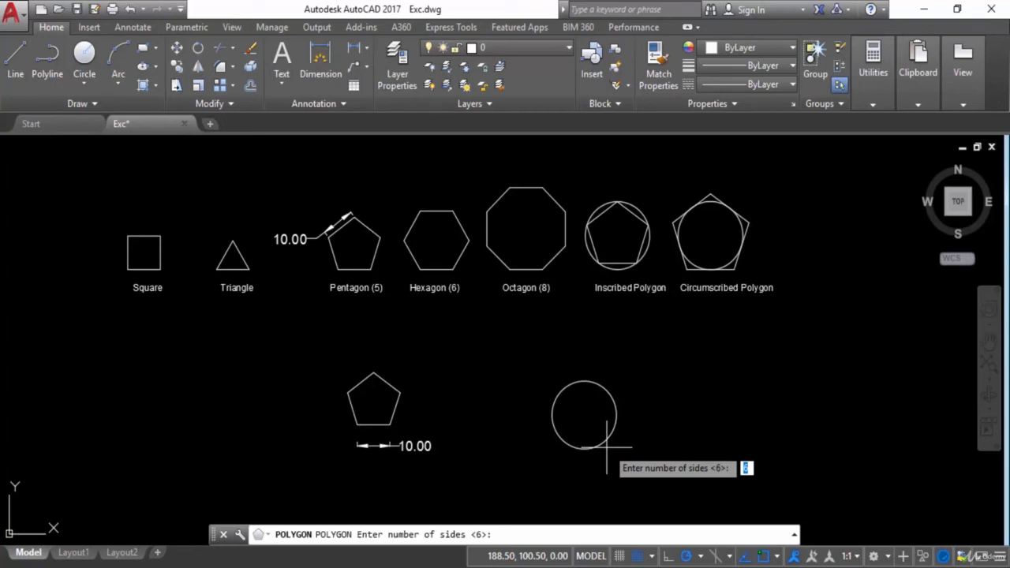
{"action": "type", "text": "6"}
{"action": "key", "text": "Return"}
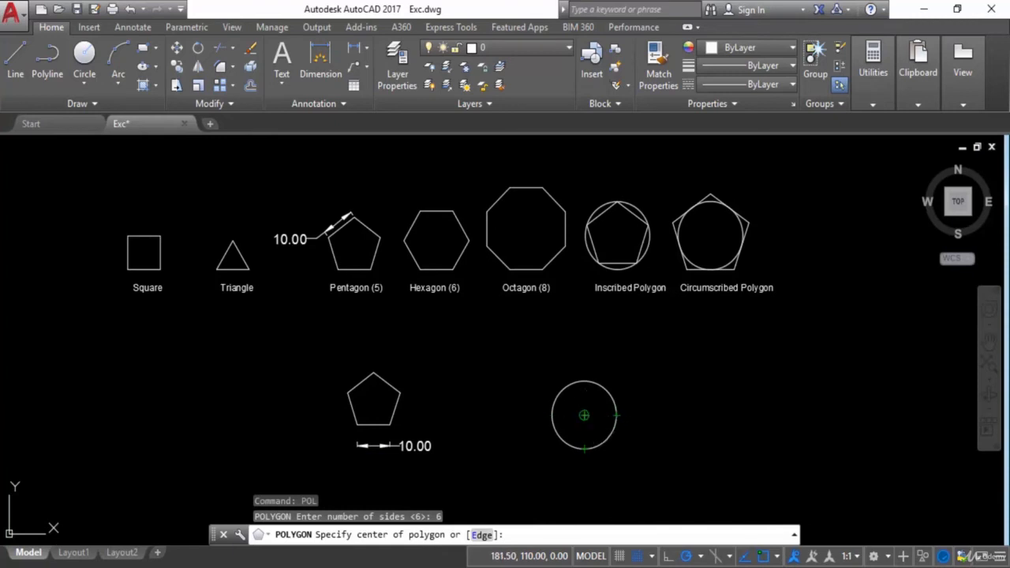
{"action": "left_click", "coordinate": [584, 415]}
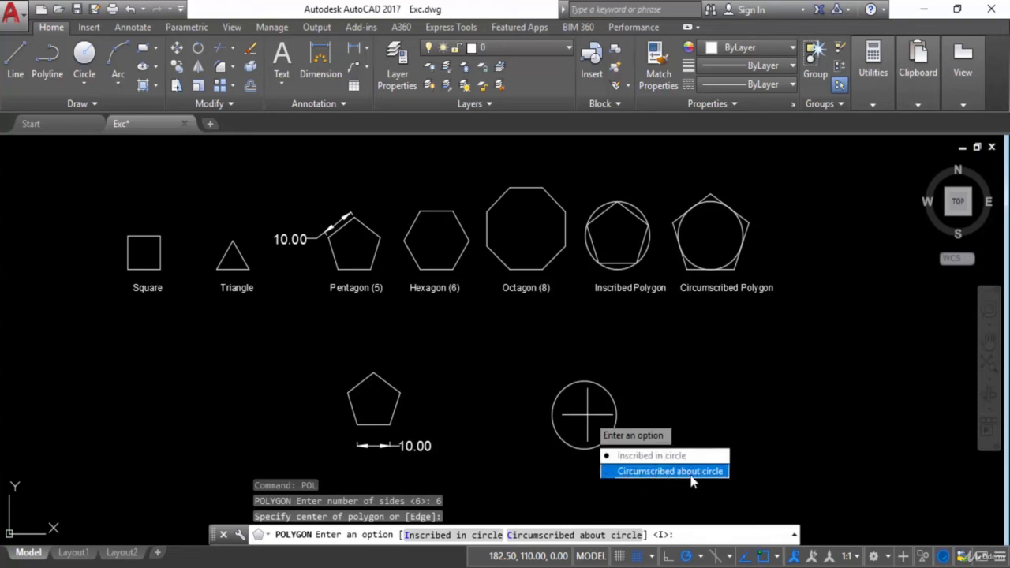
{"action": "left_click", "coordinate": [641, 456]}
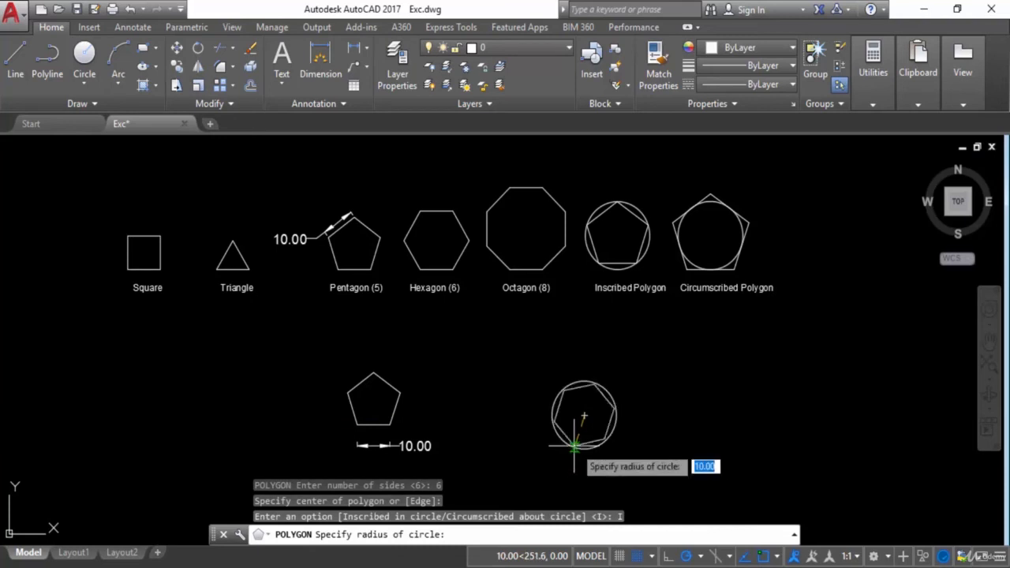
{"action": "type", "text": "10"}
{"action": "key", "text": "Return"}
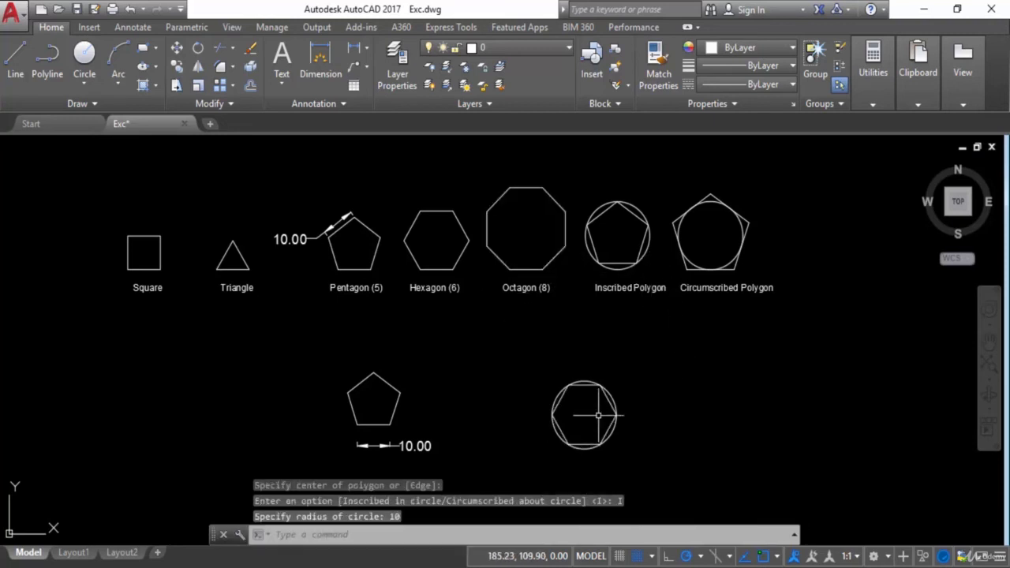
Draw a second circle with a radius of 20 below the Circumscribed Polygon example, to the right of the inscribed hexagon.
{"action": "middle_click_drag", "start_coordinate": [598, 414], "coordinate": [544, 408]}
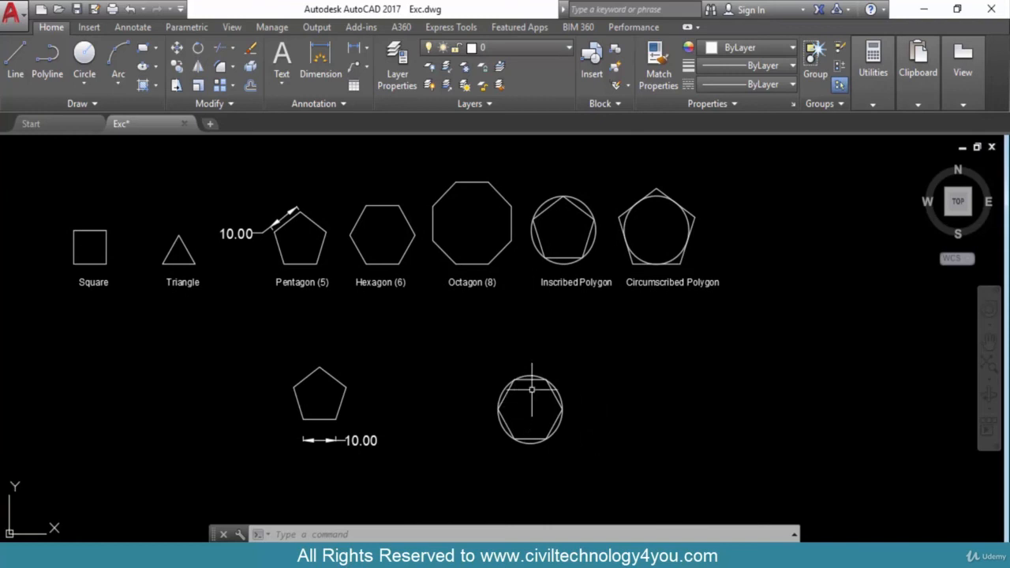
{"action": "type", "text": "c"}
{"action": "key", "text": "Return"}
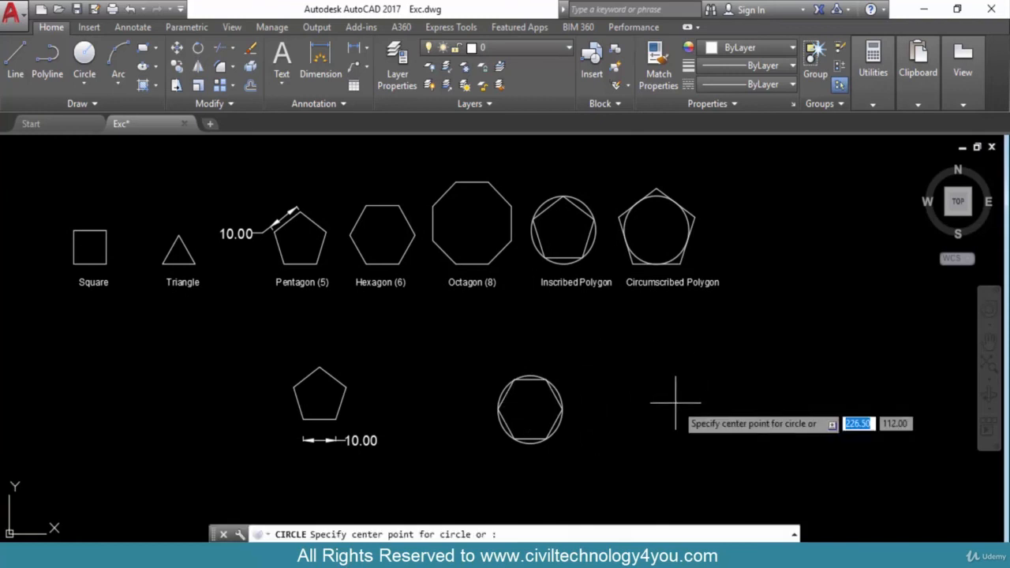
{"action": "left_click", "coordinate": [668, 399]}
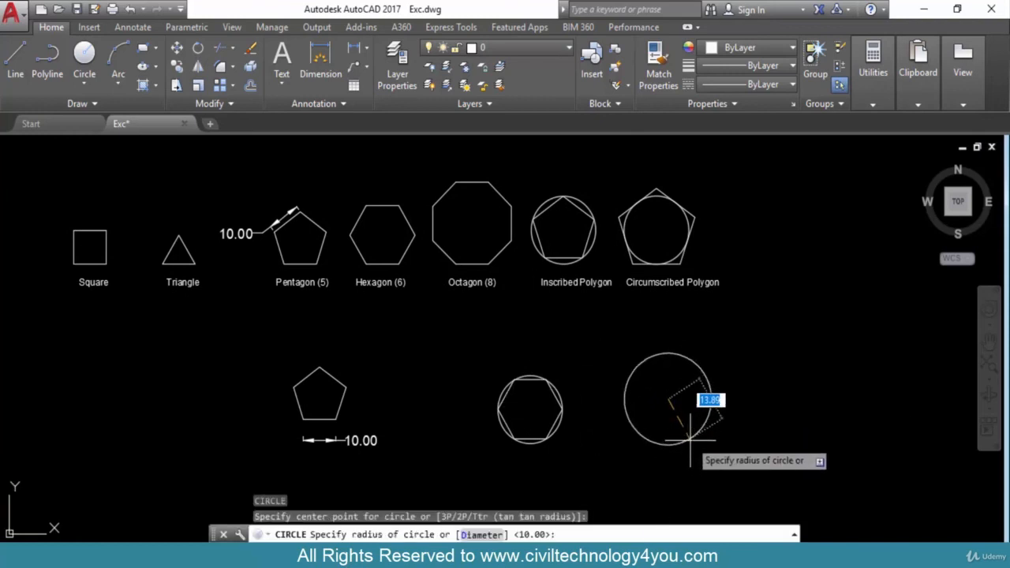
{"action": "type", "text": "20"}
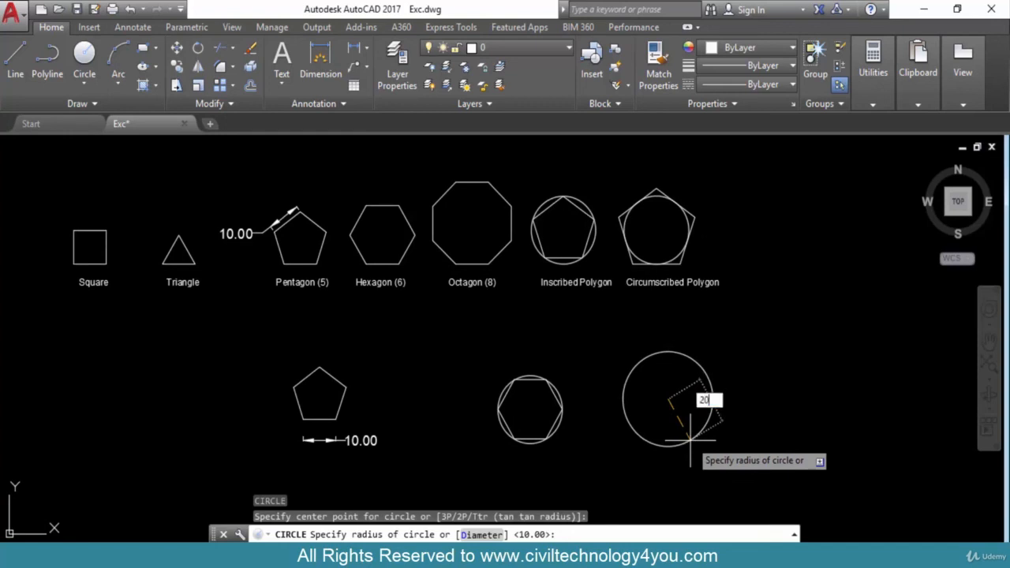
{"action": "key", "text": "Return"}
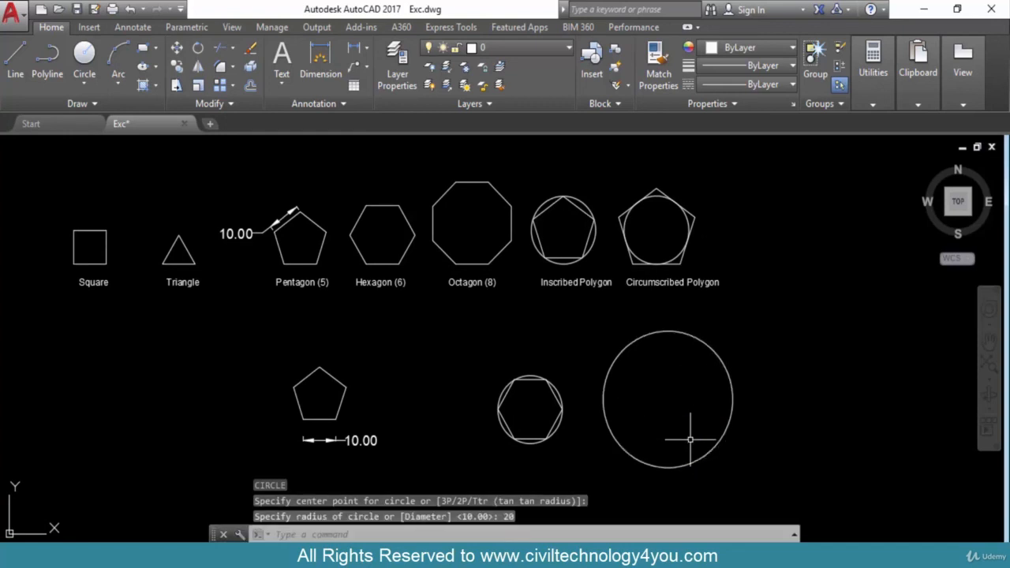
{"action": "key", "text": "Escape"}
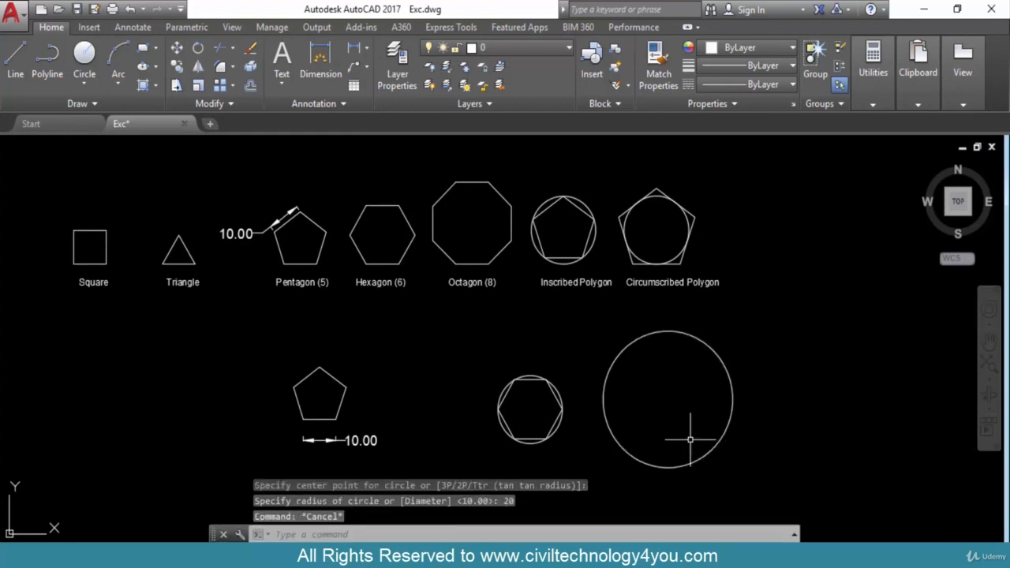
Draw a 6-sided polygon centred on the larger circle, using the circumscribed about circle option with a radius of 20.
{"action": "type", "text": "POL"}
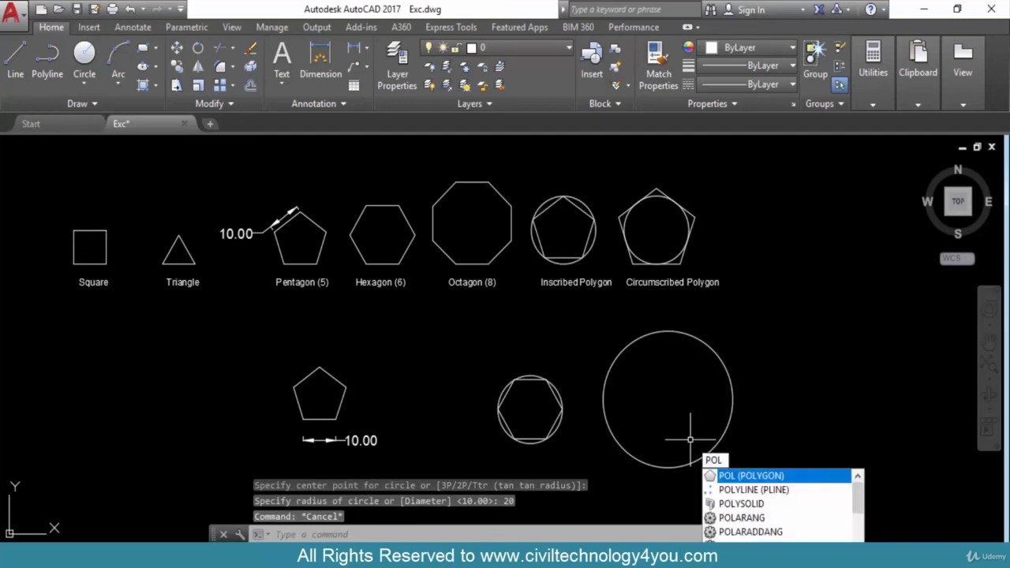
{"action": "key", "text": "Return"}
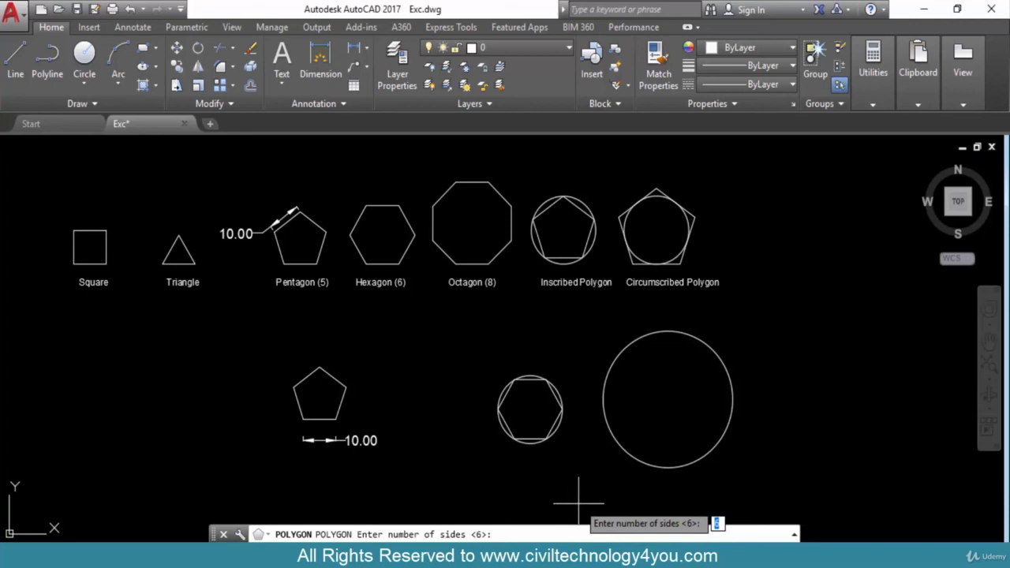
{"action": "type", "text": "6"}
{"action": "key", "text": "Return"}
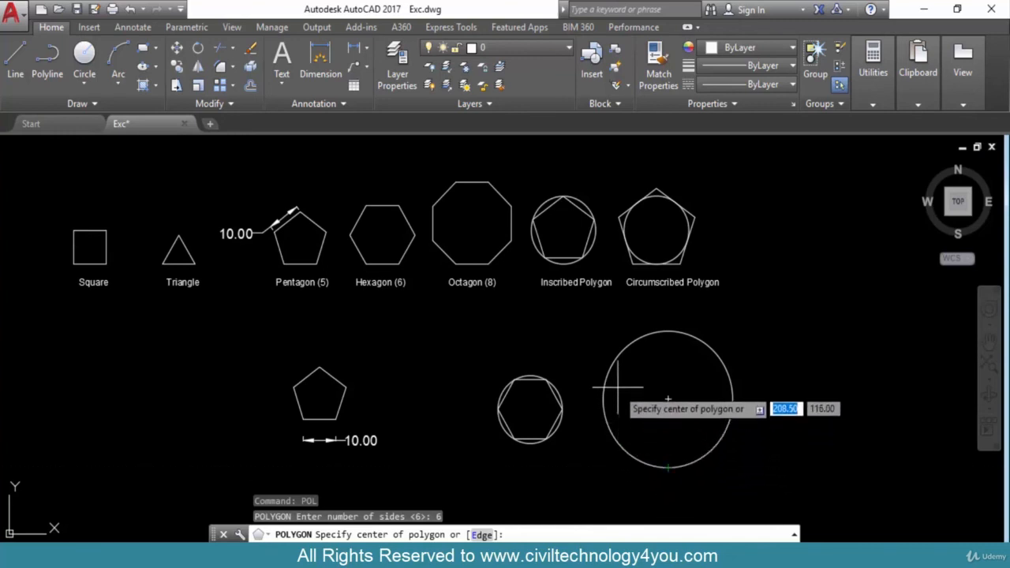
{"action": "left_click", "coordinate": [666, 400]}
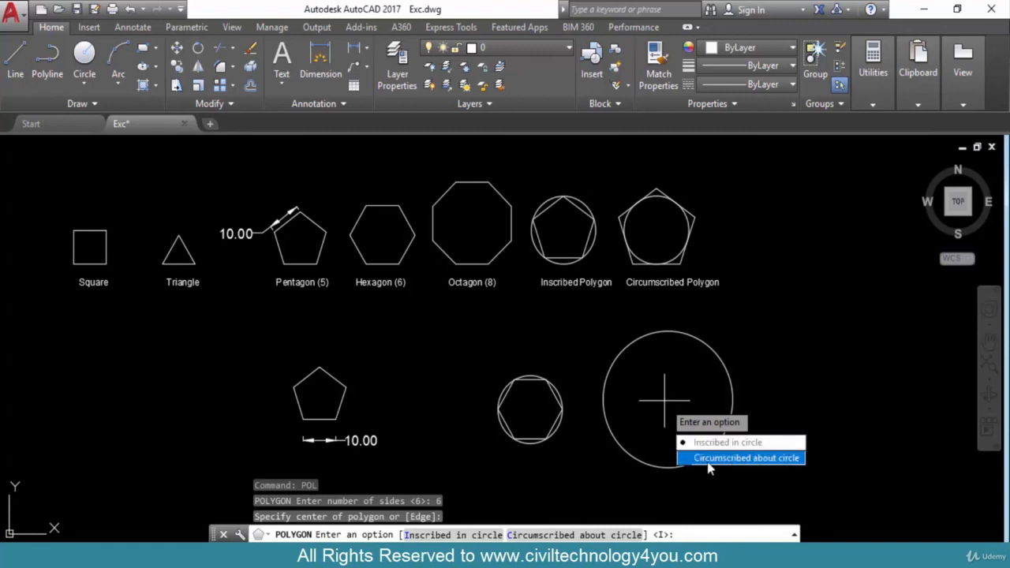
{"action": "left_click", "coordinate": [762, 461]}
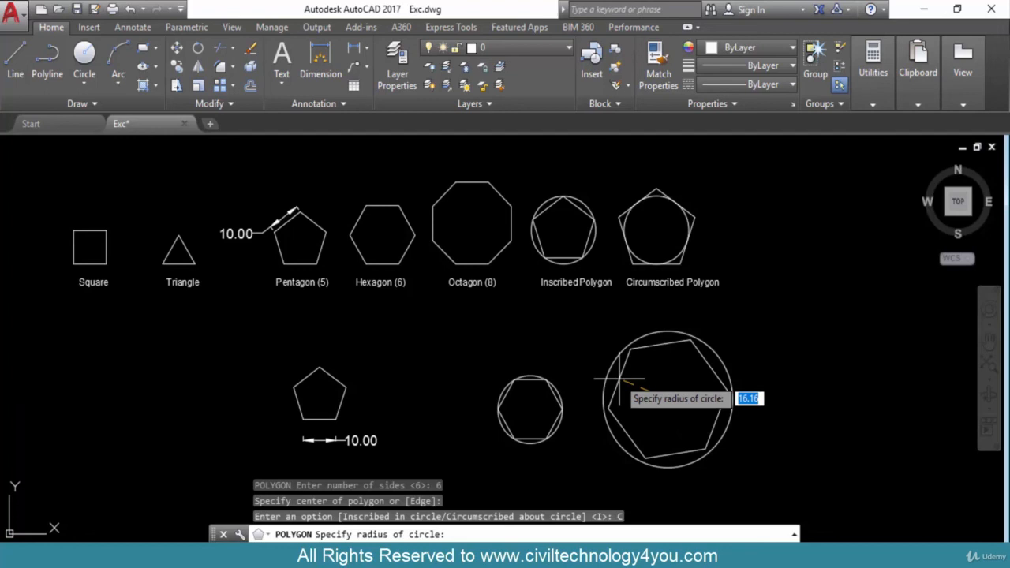
{"action": "type", "text": "20"}
{"action": "key", "text": "Return"}
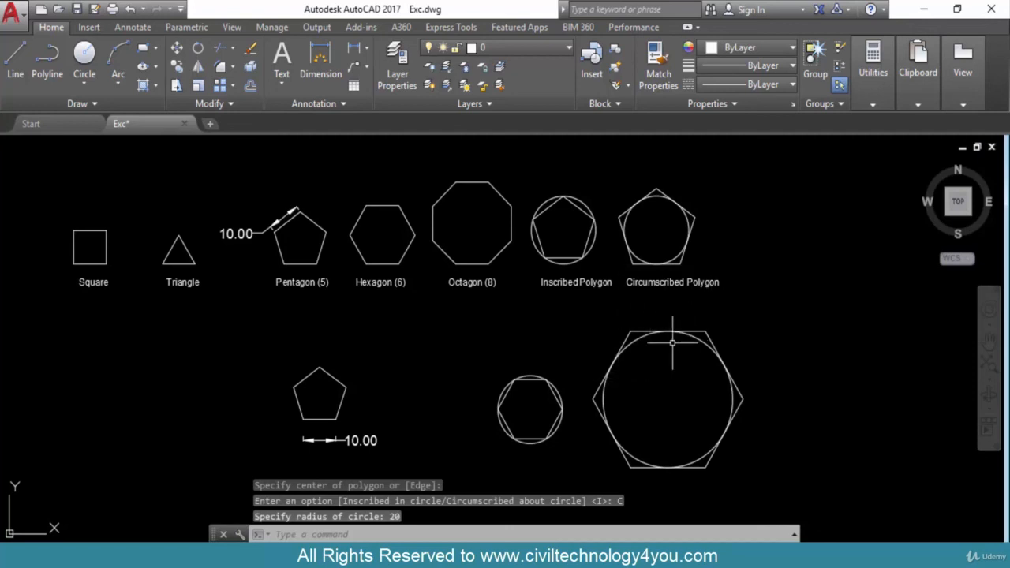
{"action": "middle_click_drag", "start_coordinate": [656, 358], "coordinate": [658, 344]}
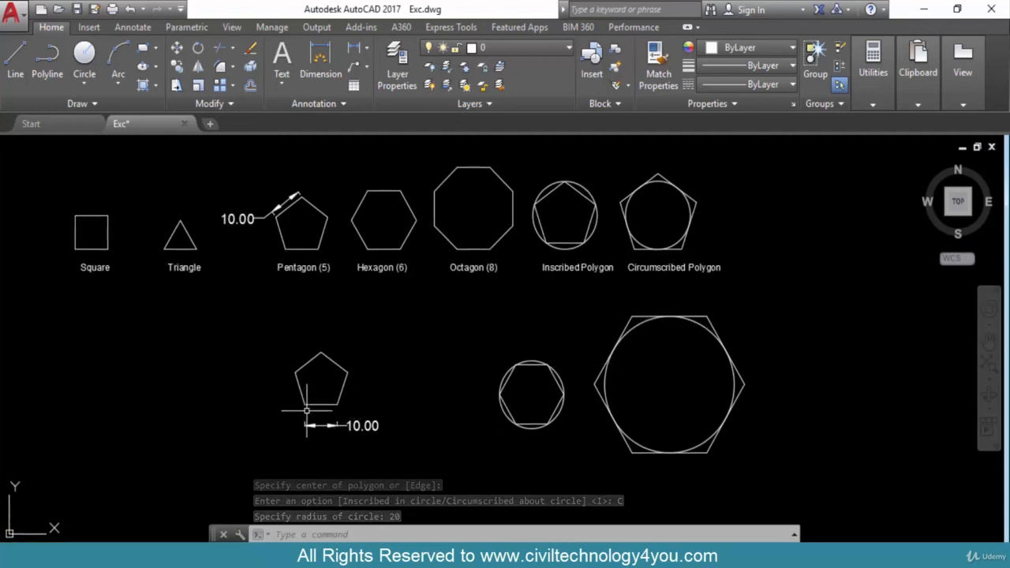